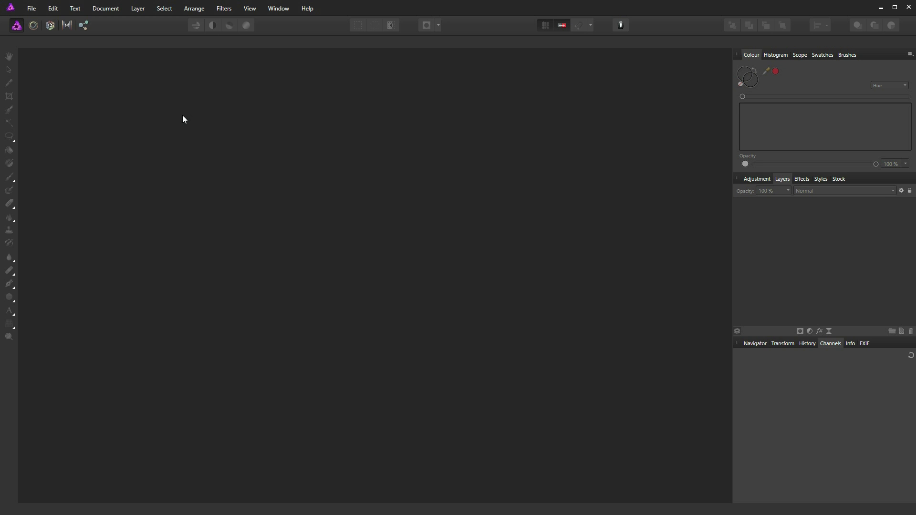
Open the recent raw file IMG_9433.CR2 from File > Open Recent into the Develop persona.
click(32, 8)
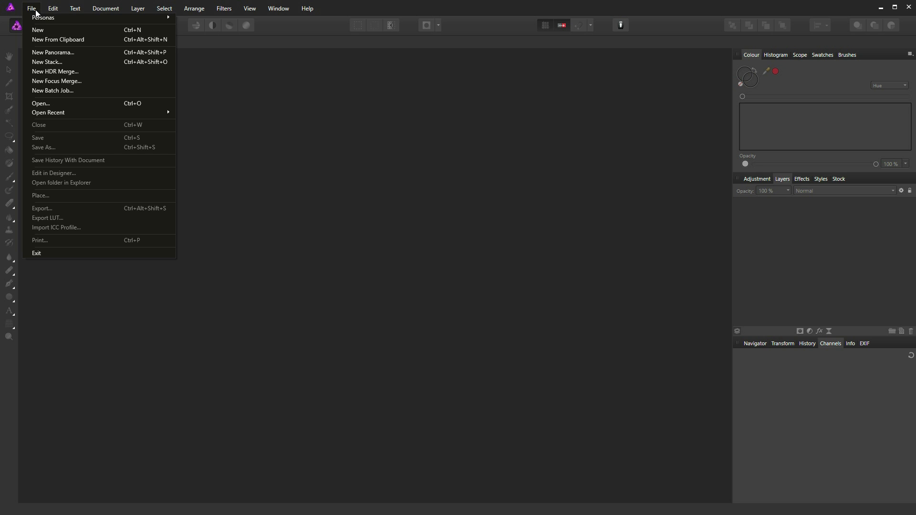
mouse_move(67, 114)
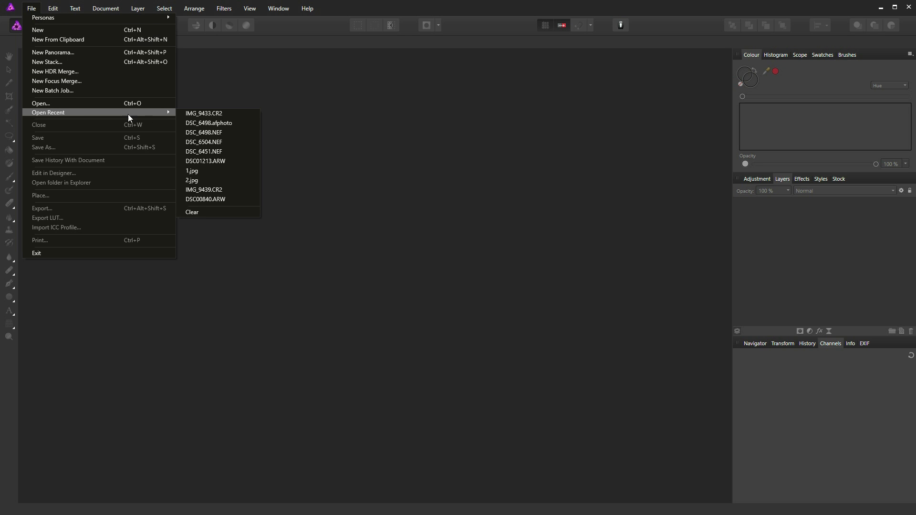
click(206, 116)
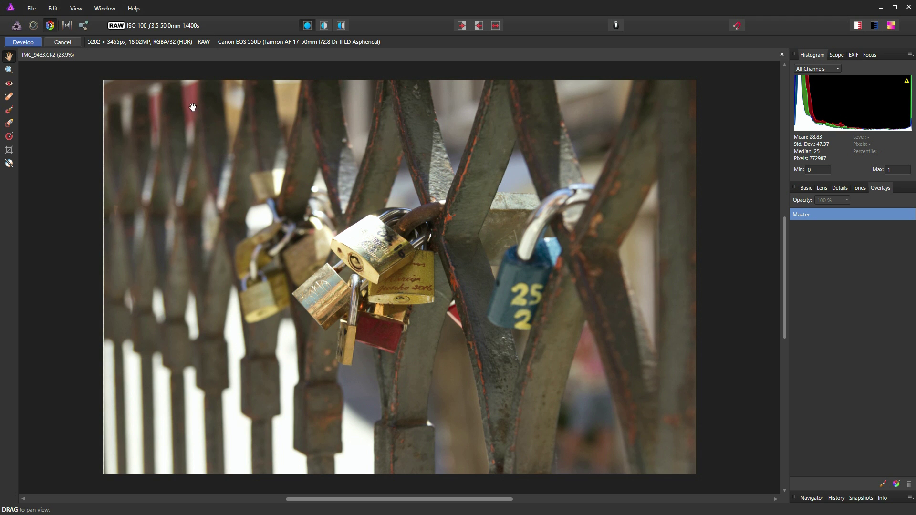
Set the crop to 8:10, rotate it to landscape, and drag its corners in around the locks.
click(10, 151)
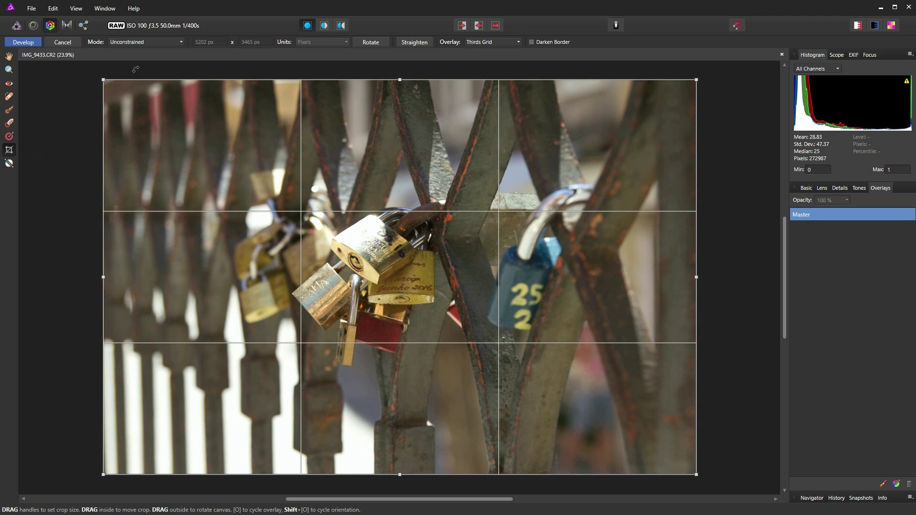
click(182, 42)
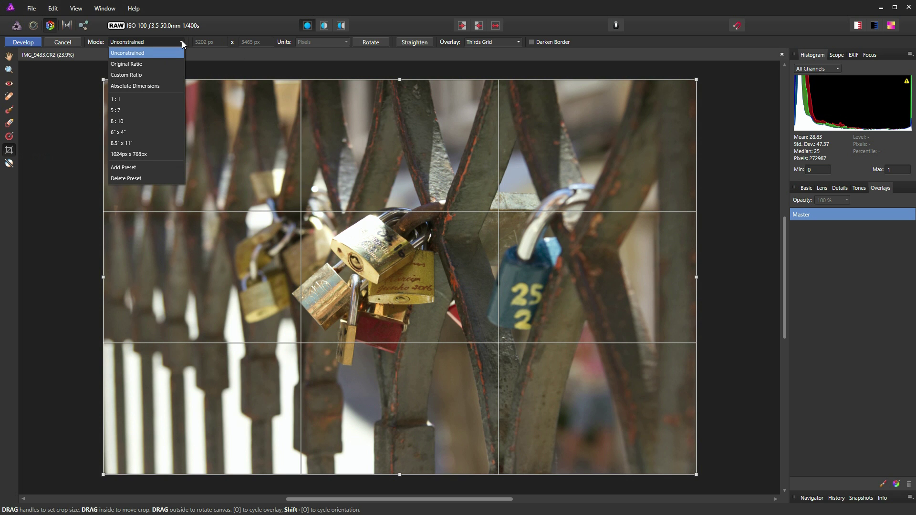
click(123, 122)
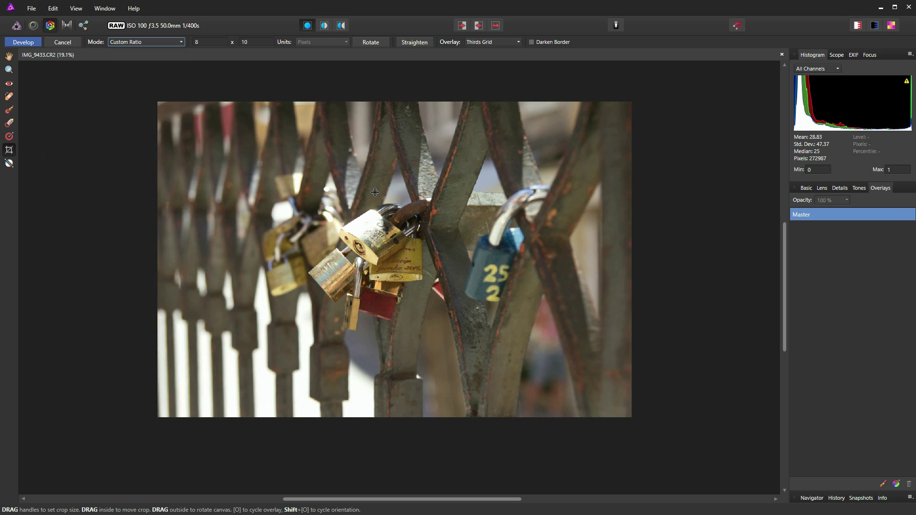
scroll(372, 188, down, 1)
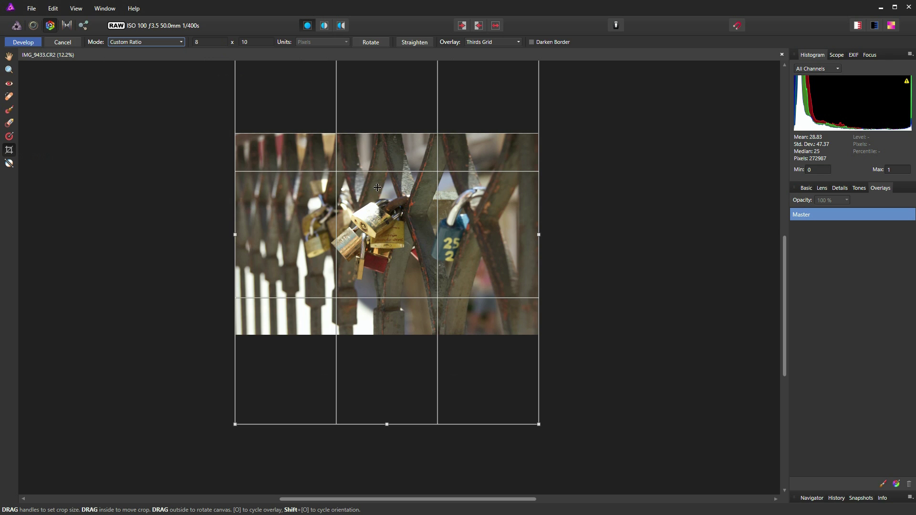
scroll(372, 117, down, 1)
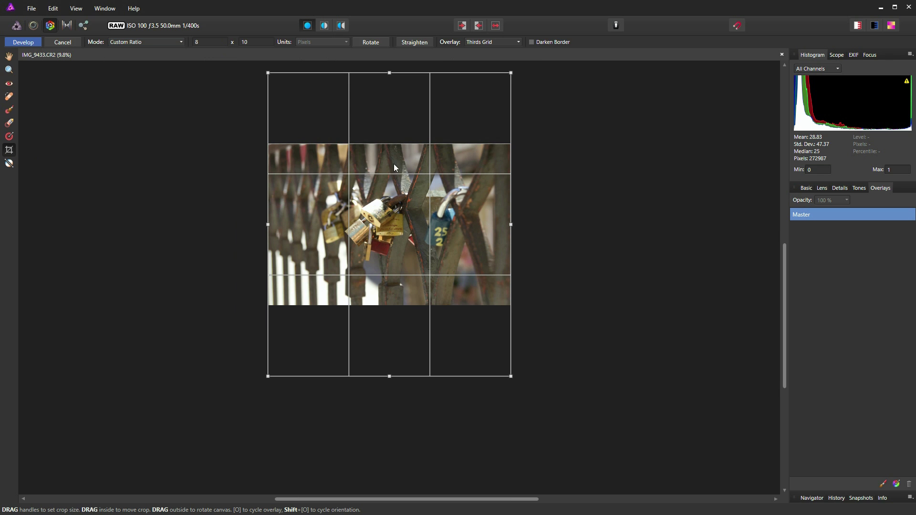
click(376, 44)
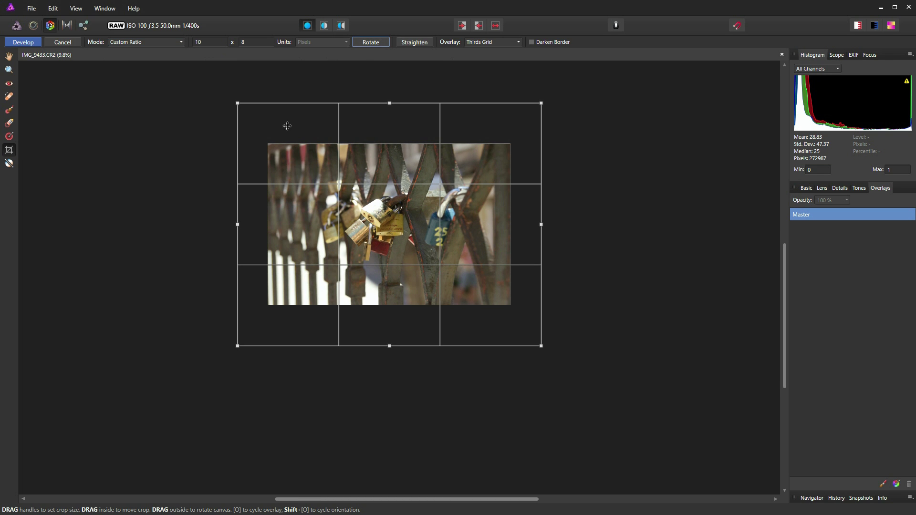
drag(235, 102, 308, 156)
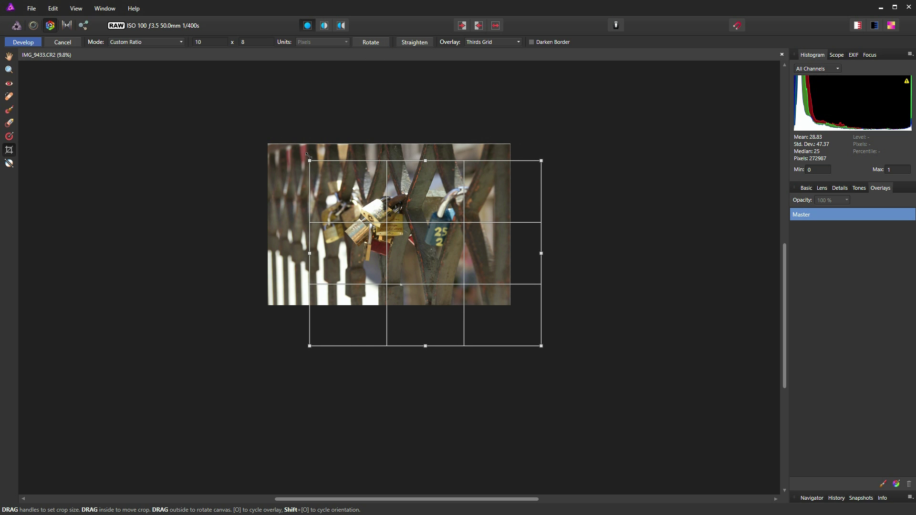
drag(541, 345, 485, 263)
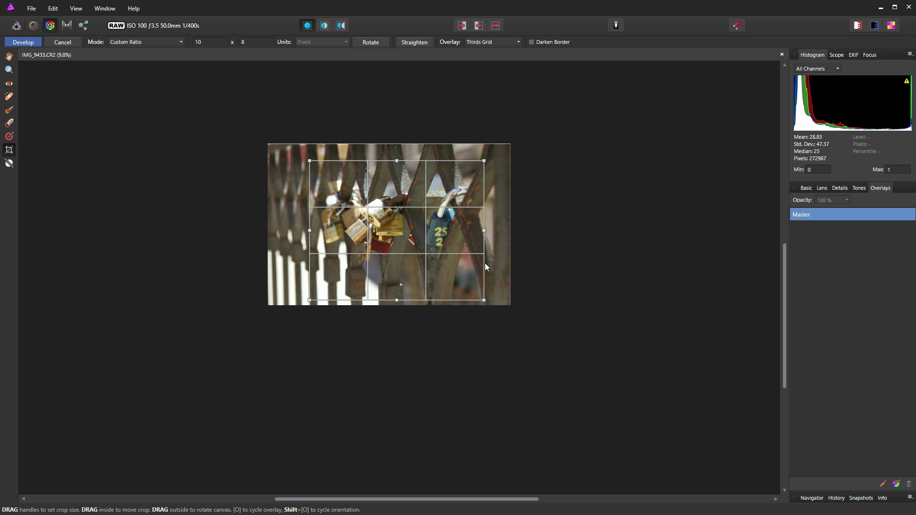
key(Return)
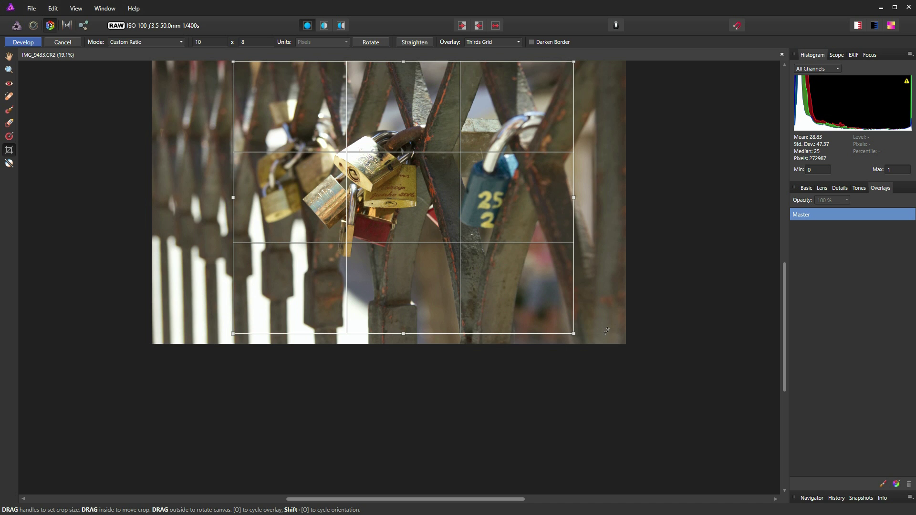
Rotate the photo slightly to straighten it, fine-tune the crop corners, and apply the crop.
mouse_move(607, 331)
mouse_down()
mouse_move(602, 347)
mouse_move(605, 338)
mouse_up()
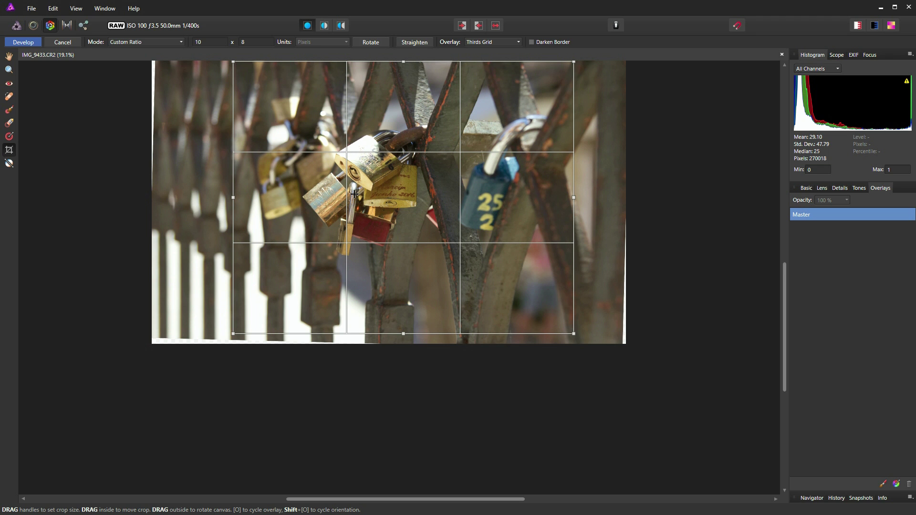
scroll(355, 184, down, 1)
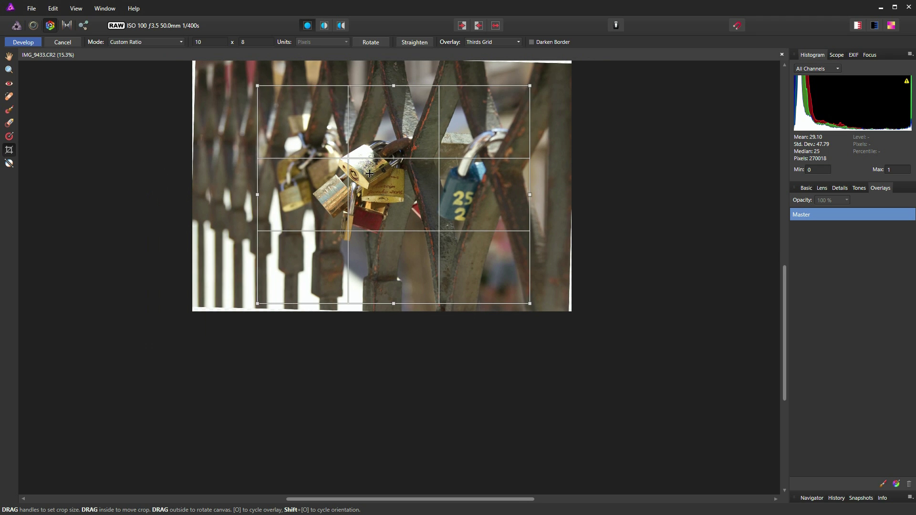
drag(389, 181, 359, 181)
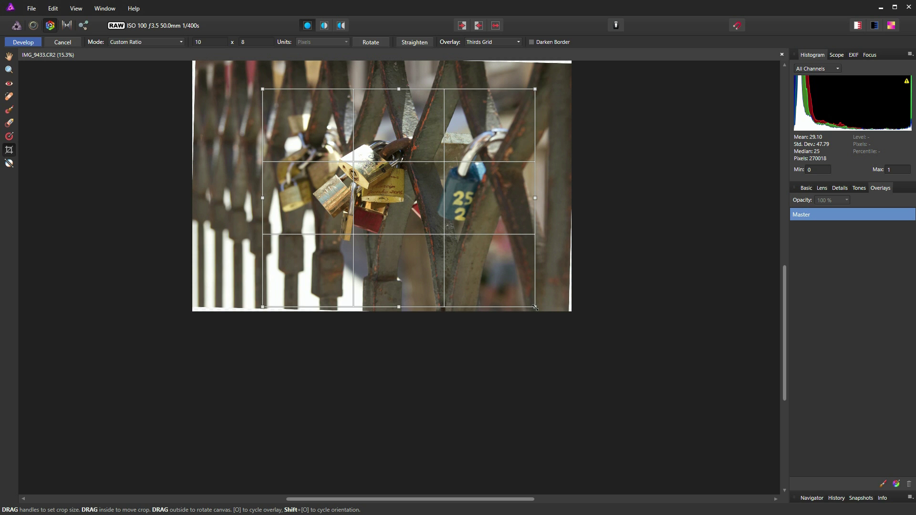
drag(535, 308, 533, 307)
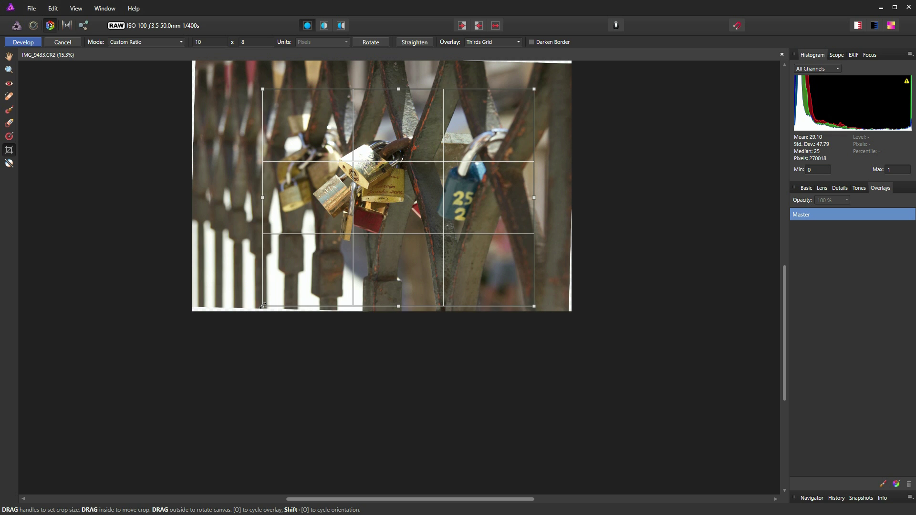
drag(263, 306, 261, 309)
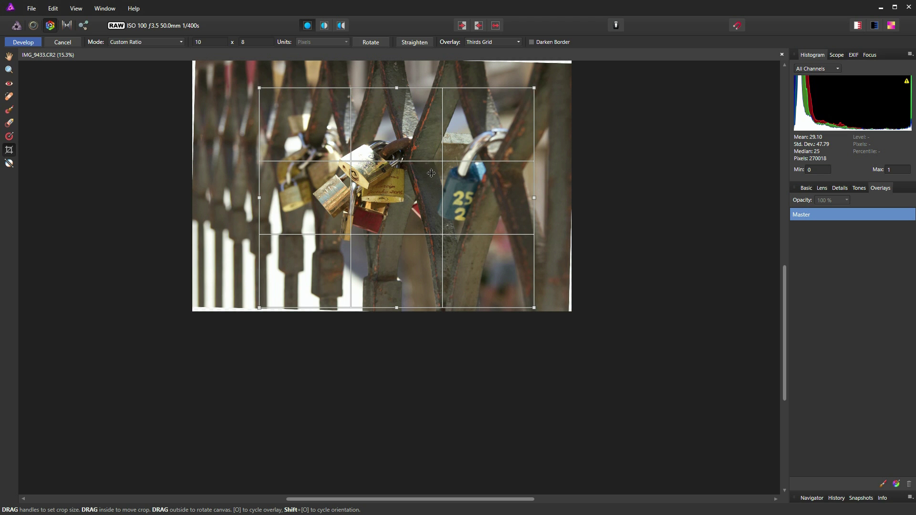
key(Return)
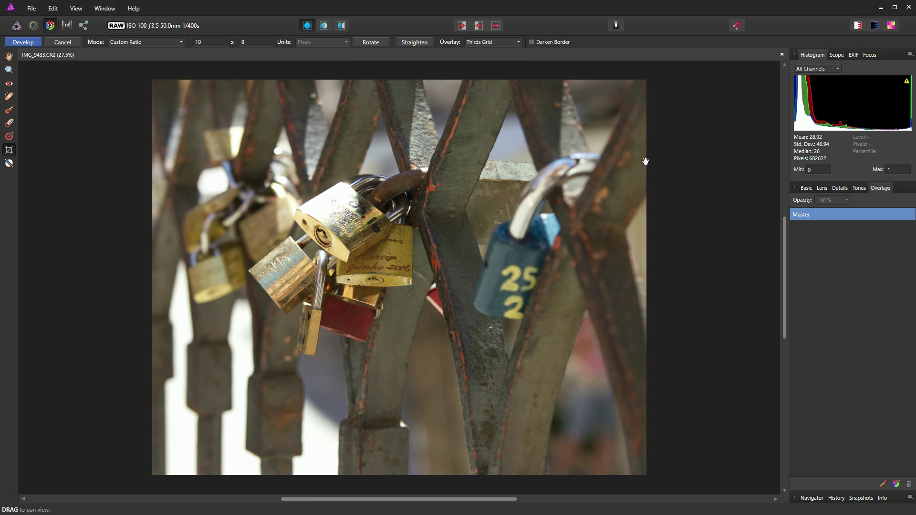
Try a Black & White conversion in Tones with darker reds, then switch it back off.
click(858, 189)
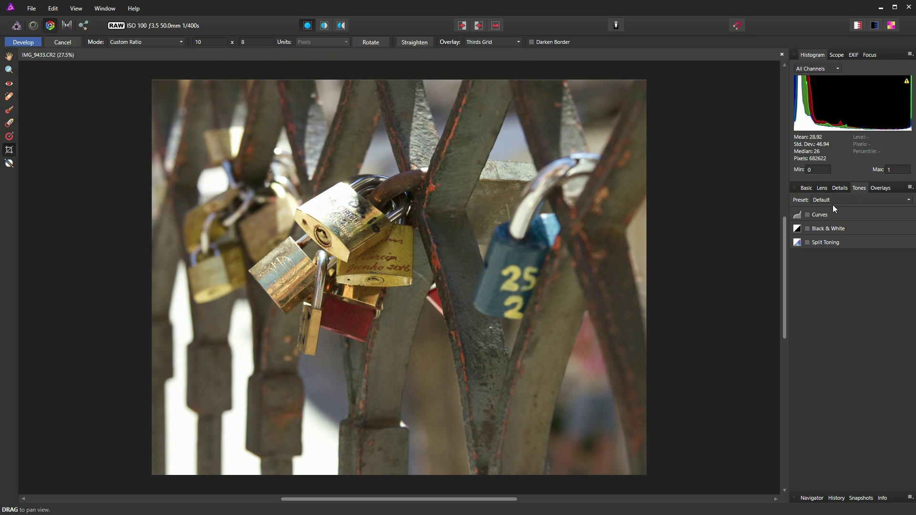
click(807, 229)
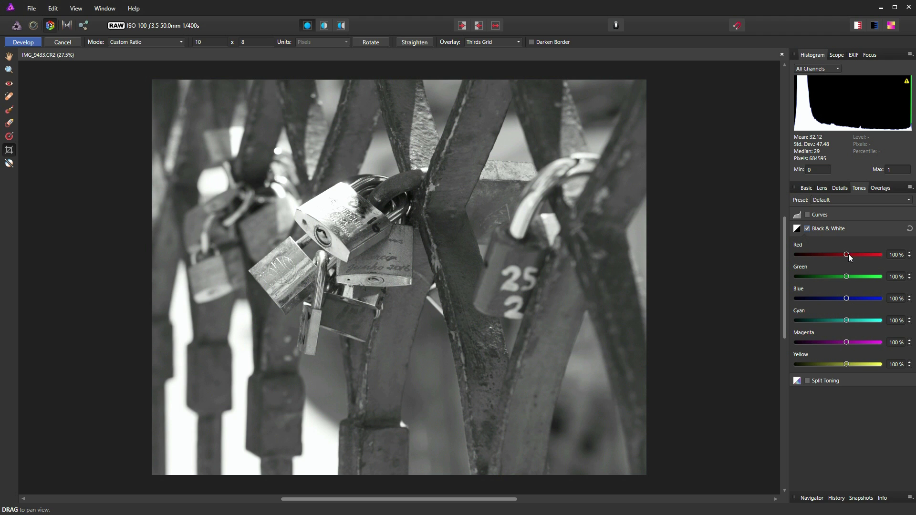
mouse_move(846, 255)
mouse_down()
mouse_move(789, 253)
mouse_move(846, 256)
mouse_up()
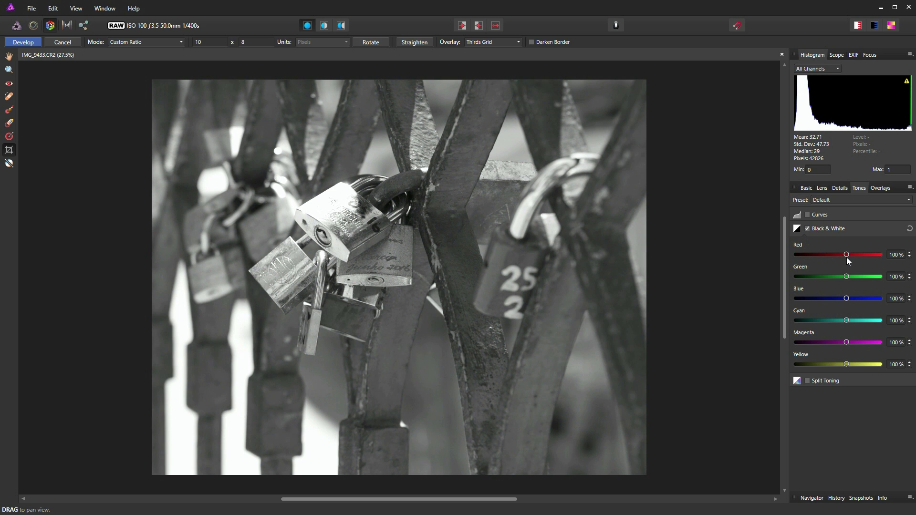
click(808, 229)
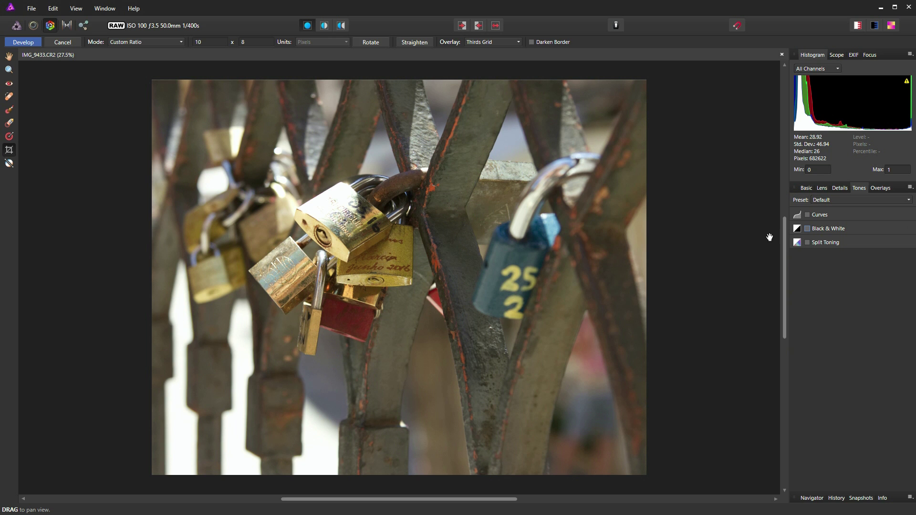
Re-enable Black & White, then set the Red mix to -20% and Green to 134%.
click(808, 229)
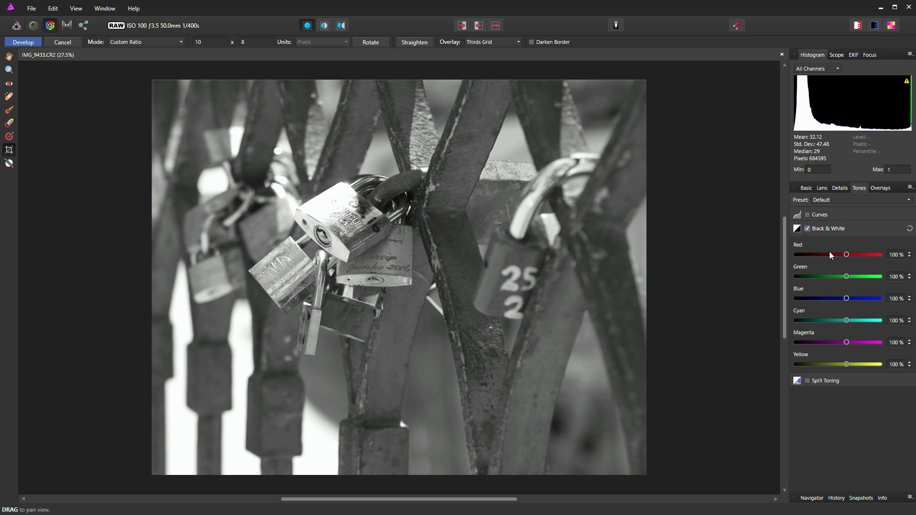
drag(847, 254, 848, 255)
drag(849, 254, 829, 257)
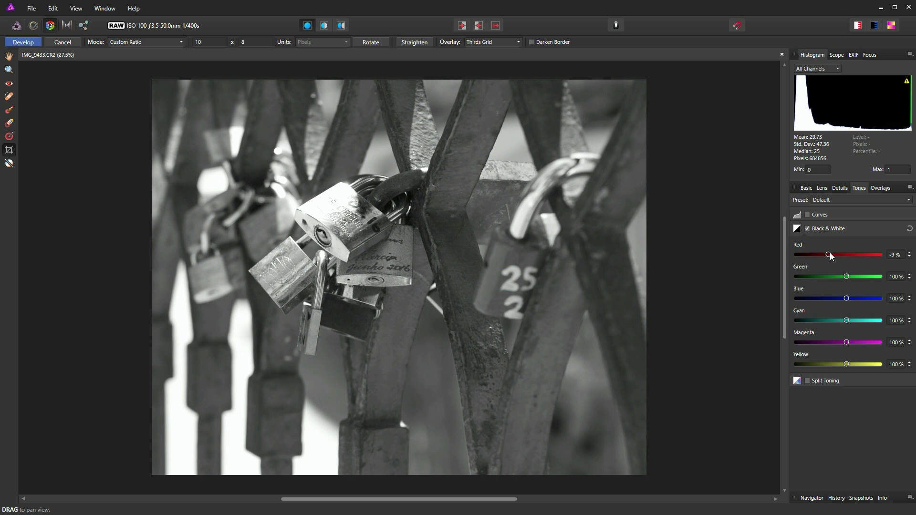
drag(828, 253, 827, 253)
drag(845, 276, 809, 276)
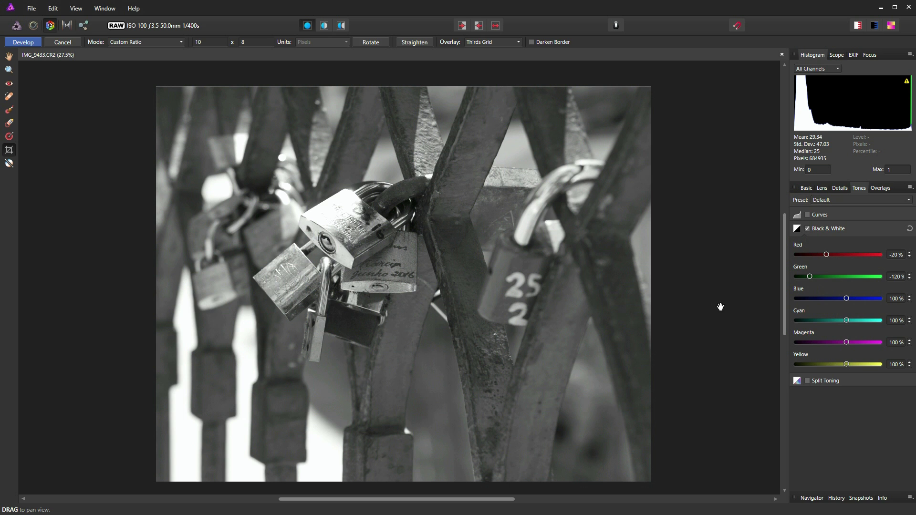
drag(811, 277, 852, 276)
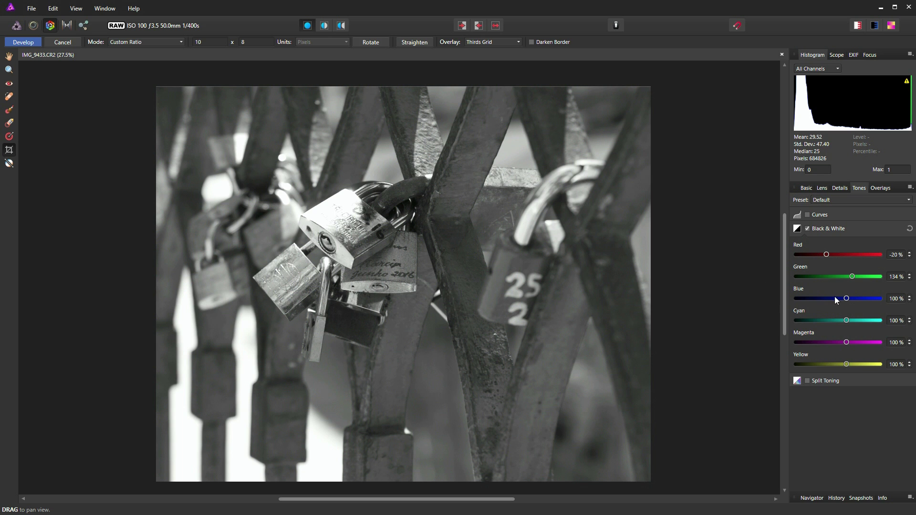
Set the Blue mix to 31% and the Cyan mix to 26%.
mouse_move(847, 298)
mouse_down()
mouse_move(787, 301)
mouse_move(886, 301)
mouse_move(837, 305)
mouse_up()
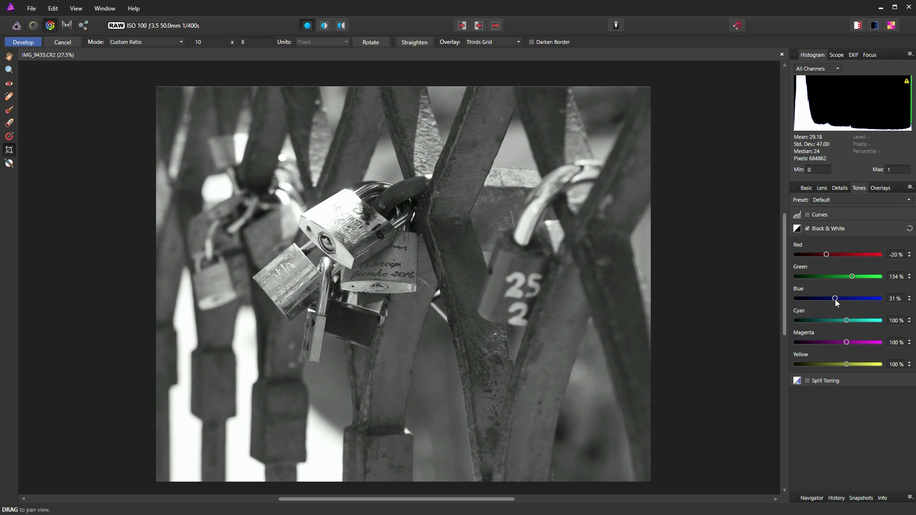
drag(835, 299, 832, 302)
drag(834, 298, 835, 298)
drag(846, 319, 813, 321)
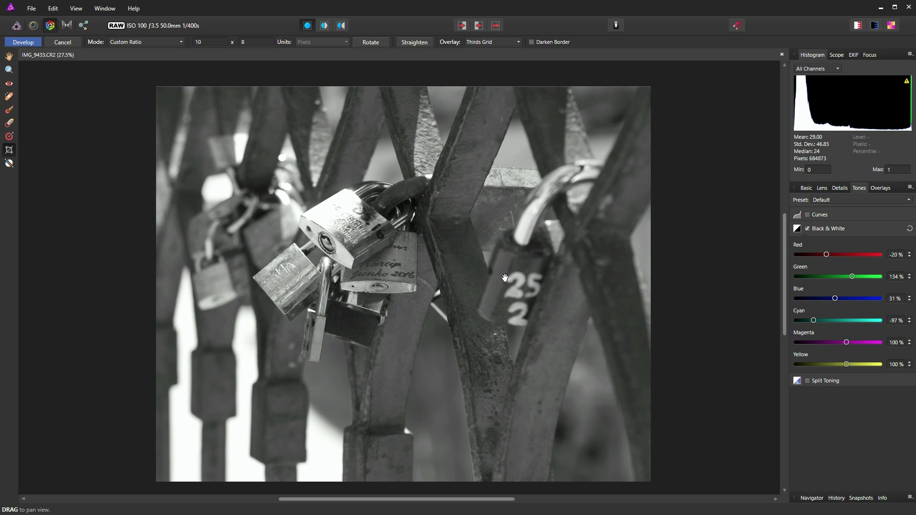
mouse_move(814, 320)
mouse_down()
mouse_move(852, 321)
mouse_move(821, 322)
mouse_move(829, 323)
mouse_up()
drag(830, 319, 847, 342)
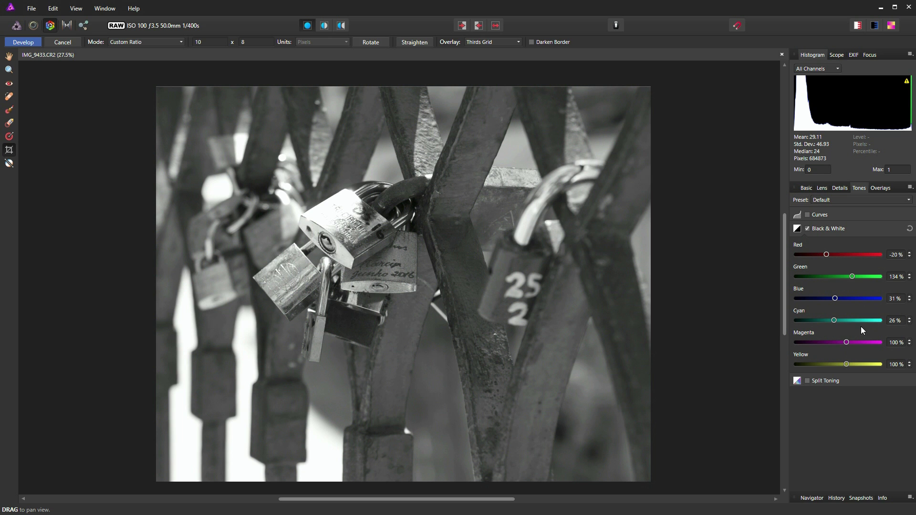
Set Magenta to -43% and Yellow to 43%, checking the result against the colour original.
drag(847, 342, 774, 343)
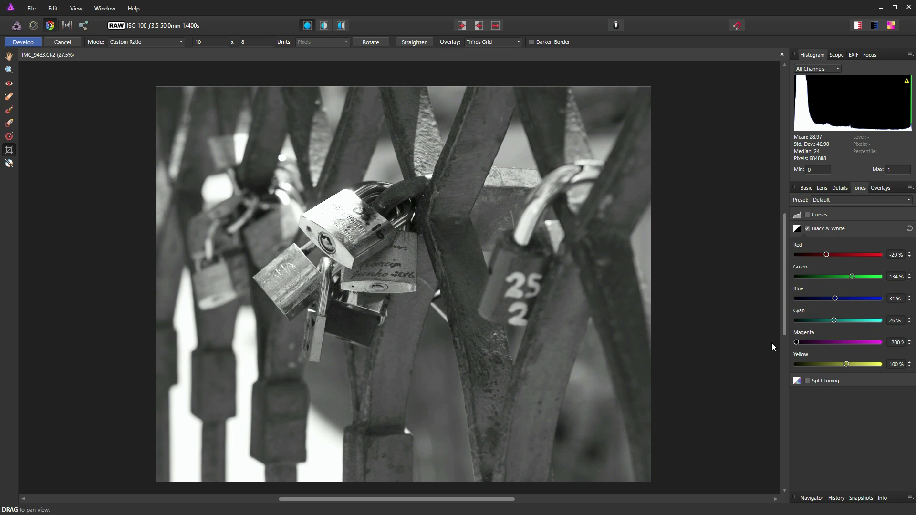
drag(797, 342, 865, 343)
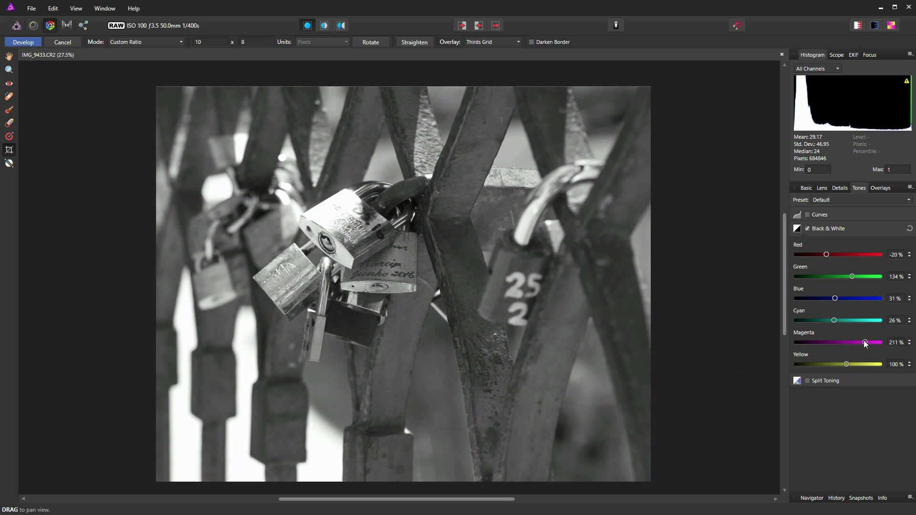
drag(865, 343, 823, 347)
drag(845, 365, 790, 365)
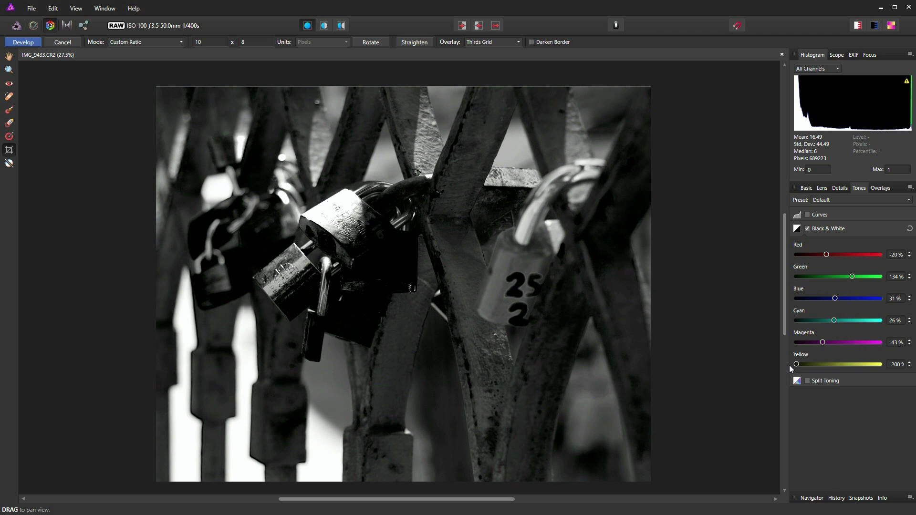
drag(789, 365, 847, 369)
click(808, 228)
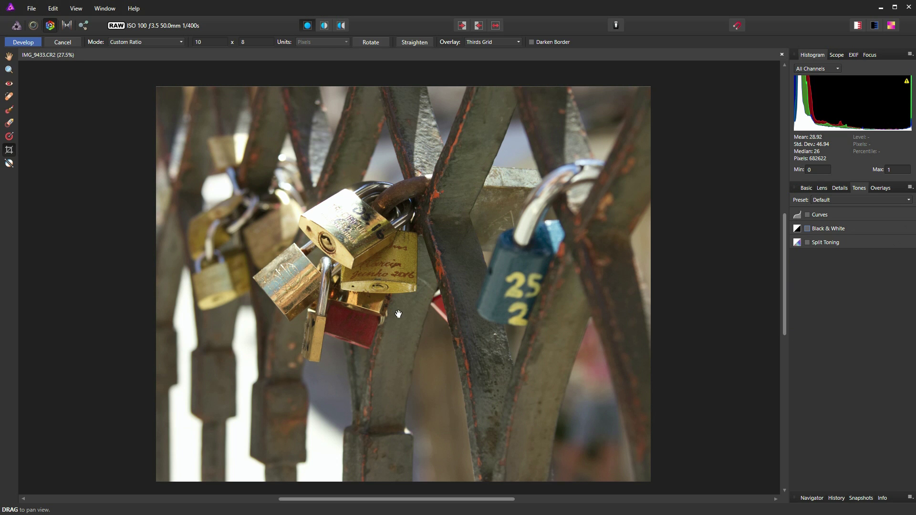
click(808, 230)
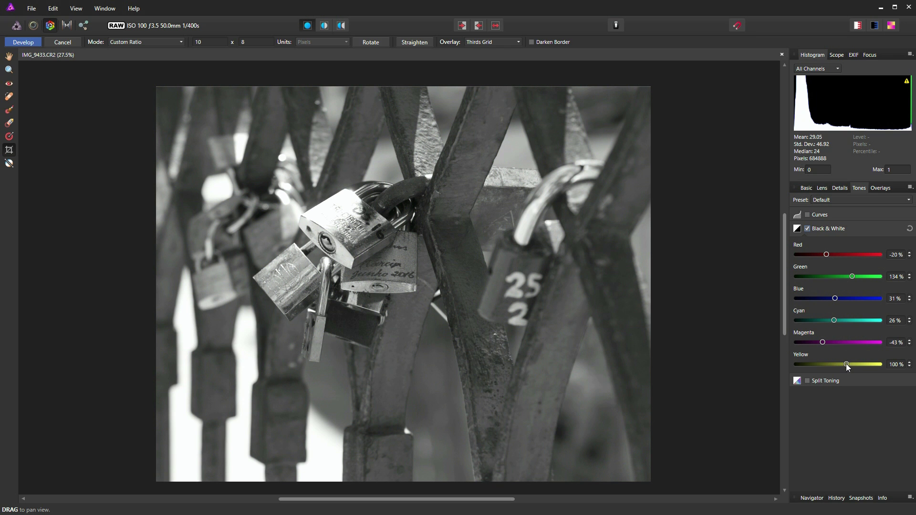
drag(846, 364, 837, 365)
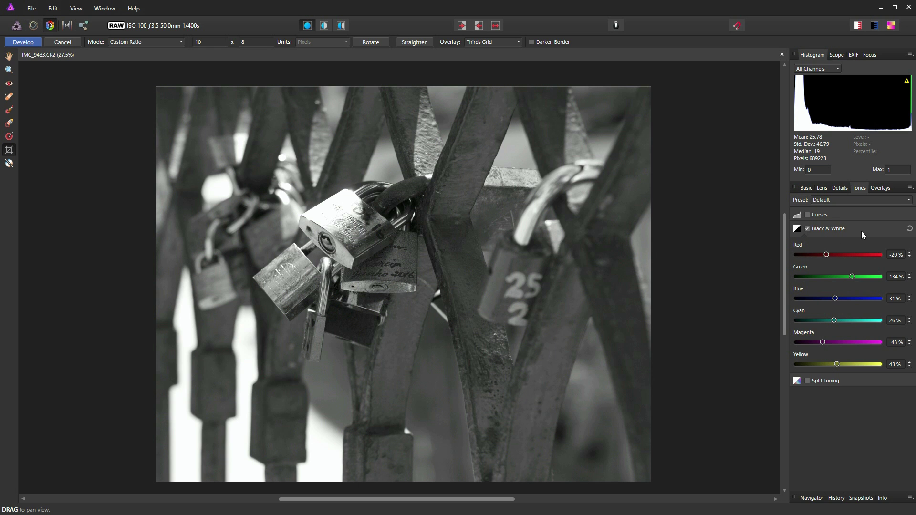
Add a brush overlay with 4% hardness and 4014 px size, and paint it over the central padlocks.
click(882, 187)
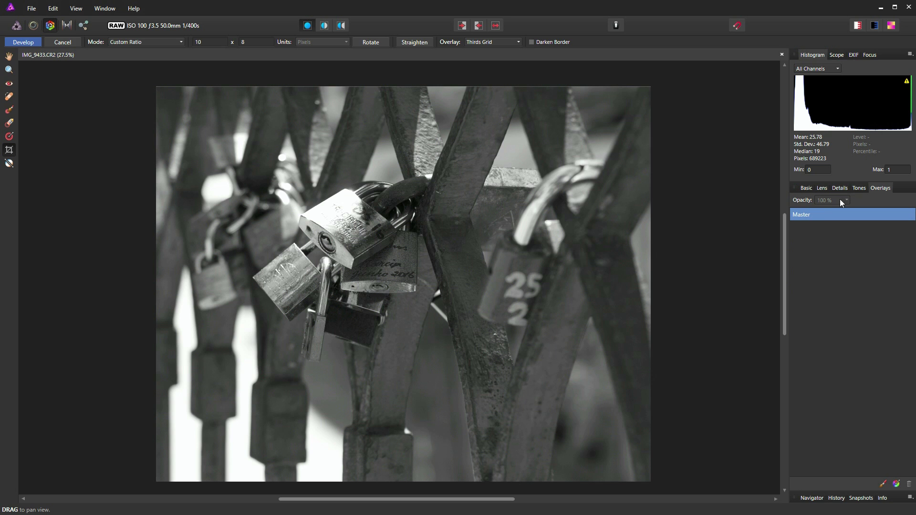
click(883, 483)
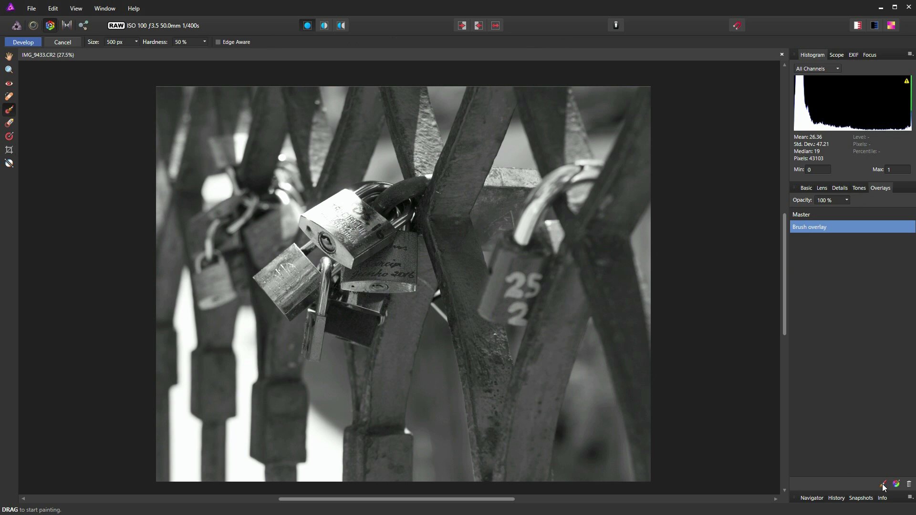
click(204, 42)
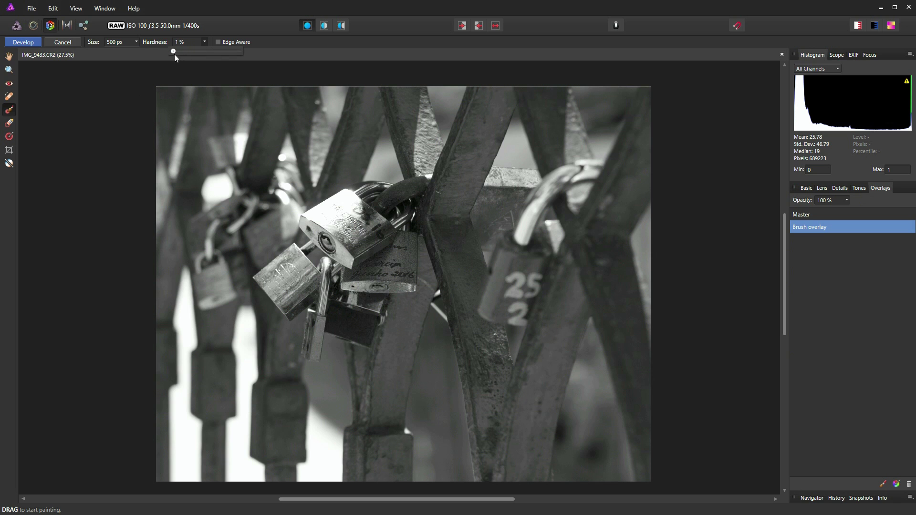
click(137, 42)
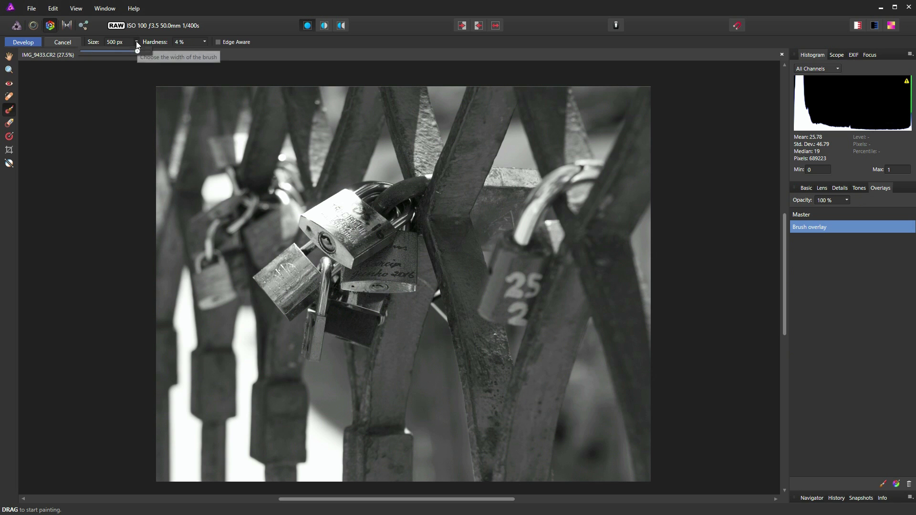
click(146, 51)
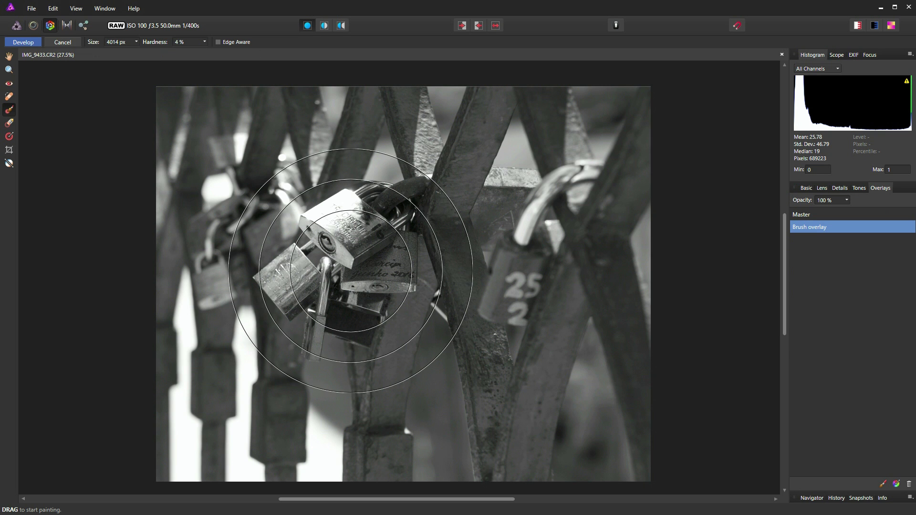
drag(350, 270, 334, 263)
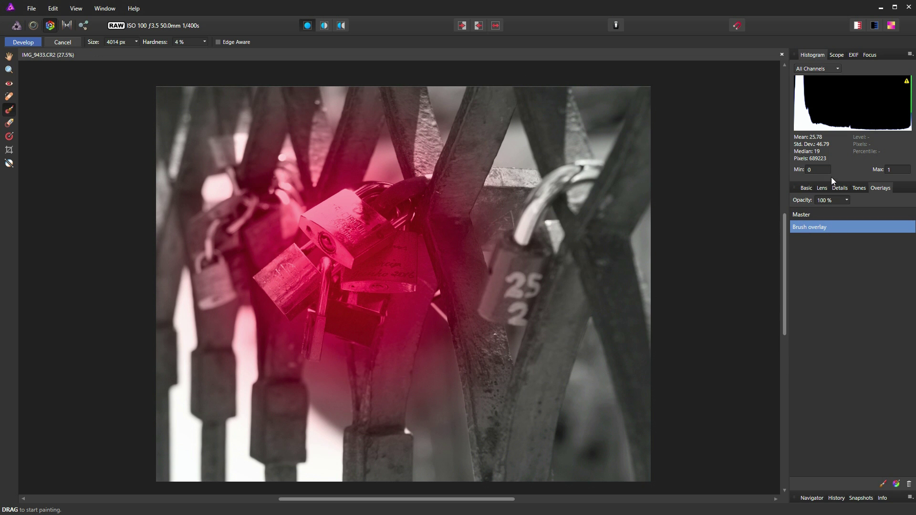
Raise the overlay's Brightness to about 11% on the masked padlocks, then return to Master.
click(806, 188)
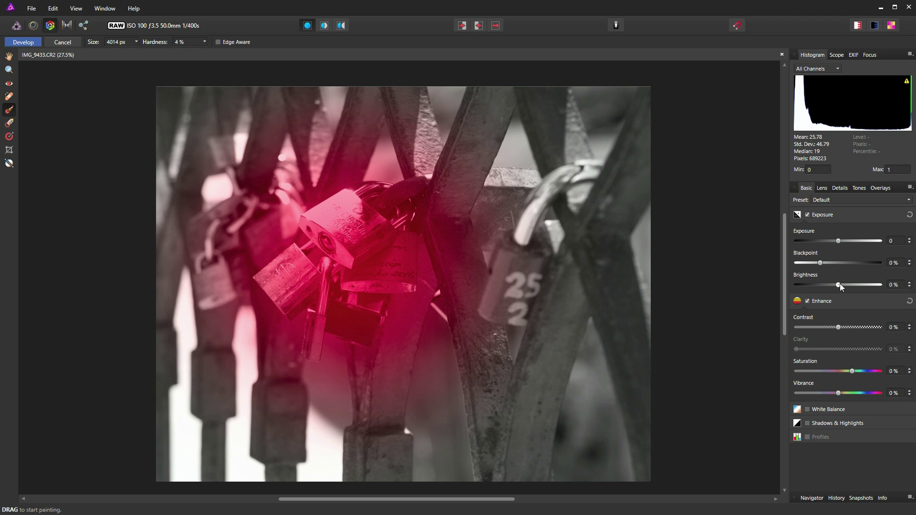
mouse_move(841, 285)
mouse_down()
mouse_move(855, 286)
mouse_move(833, 285)
mouse_move(849, 285)
mouse_up()
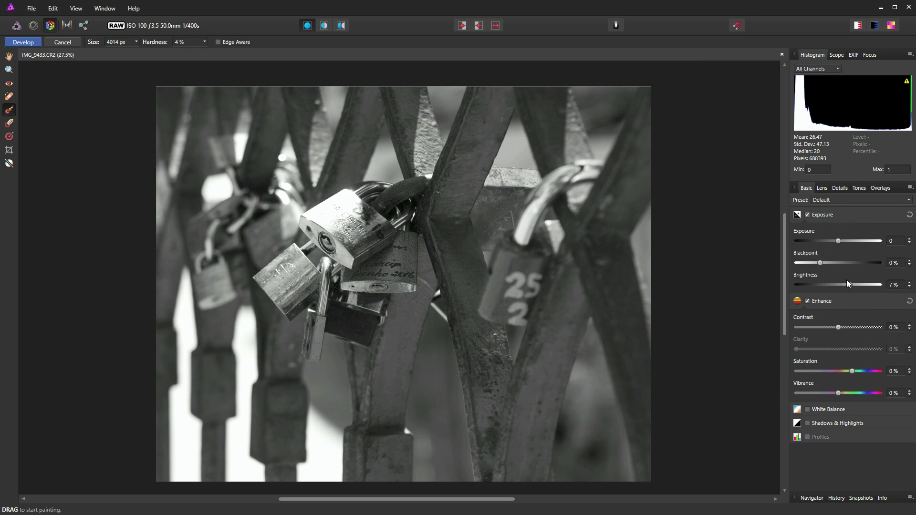
drag(851, 286, 857, 285)
click(880, 188)
click(807, 216)
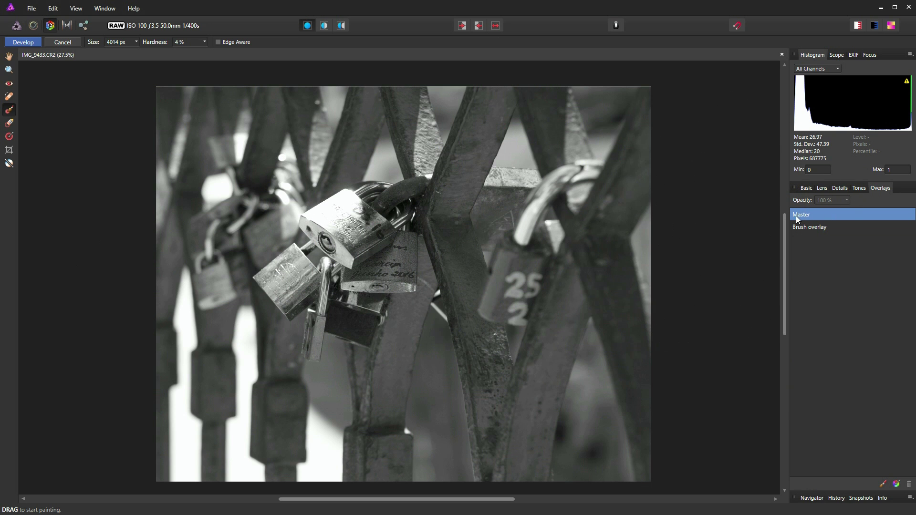
Show the highlight clipping warning, enable Shadows & Highlights, and pull the Highlights slider down.
key(h)
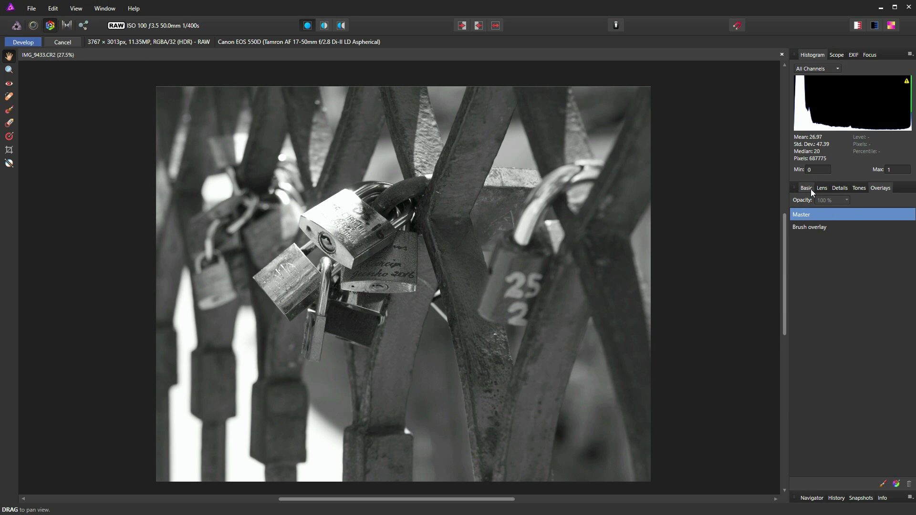
click(811, 189)
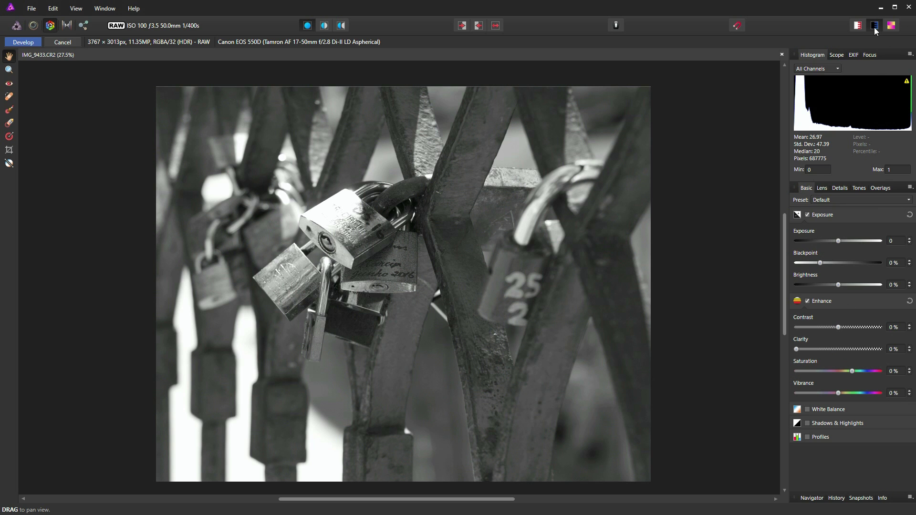
click(857, 25)
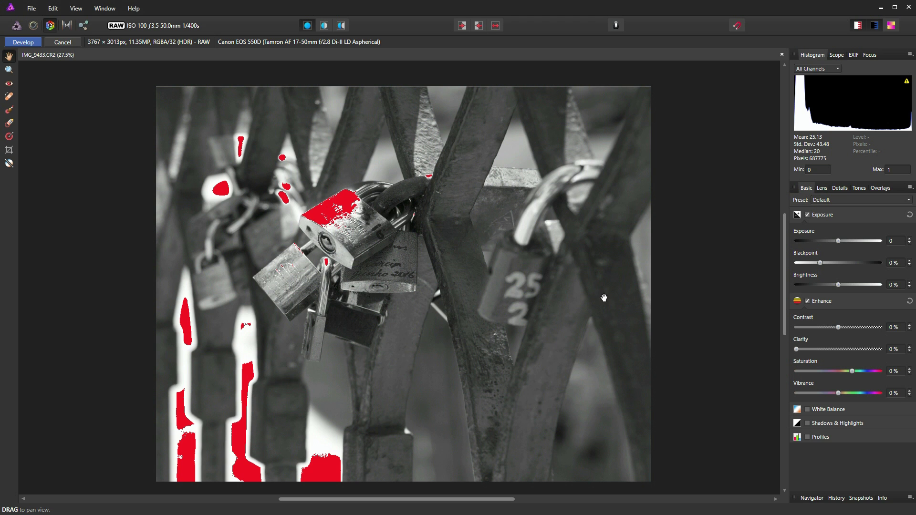
click(807, 423)
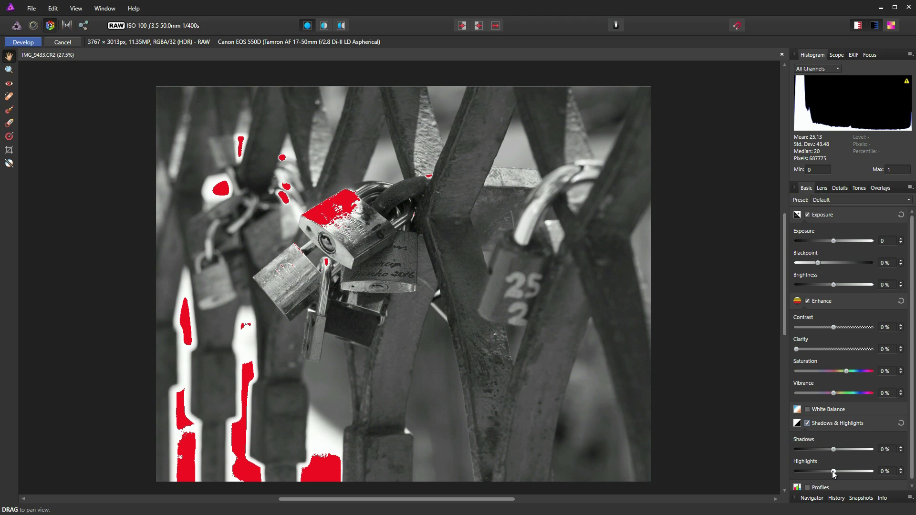
drag(835, 471, 806, 487)
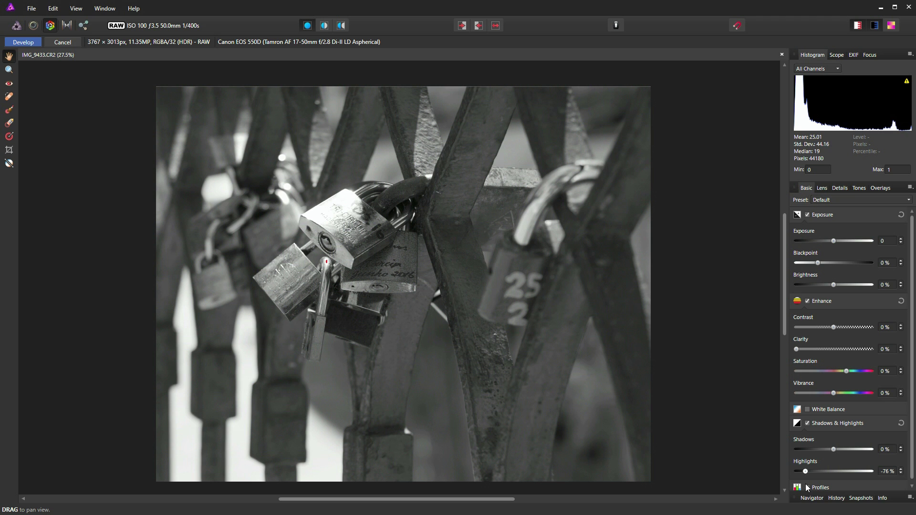
click(901, 469)
click(901, 469)
click(901, 469)
click(902, 470)
click(902, 470)
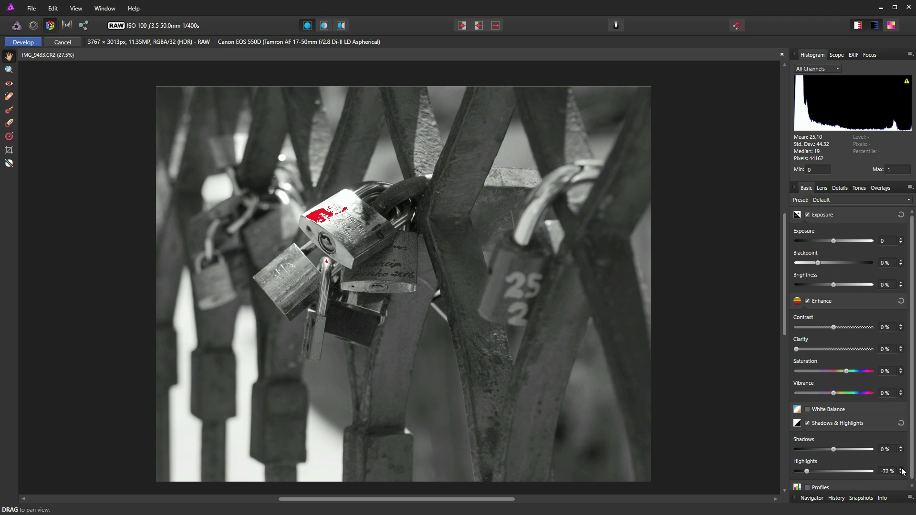
click(902, 470)
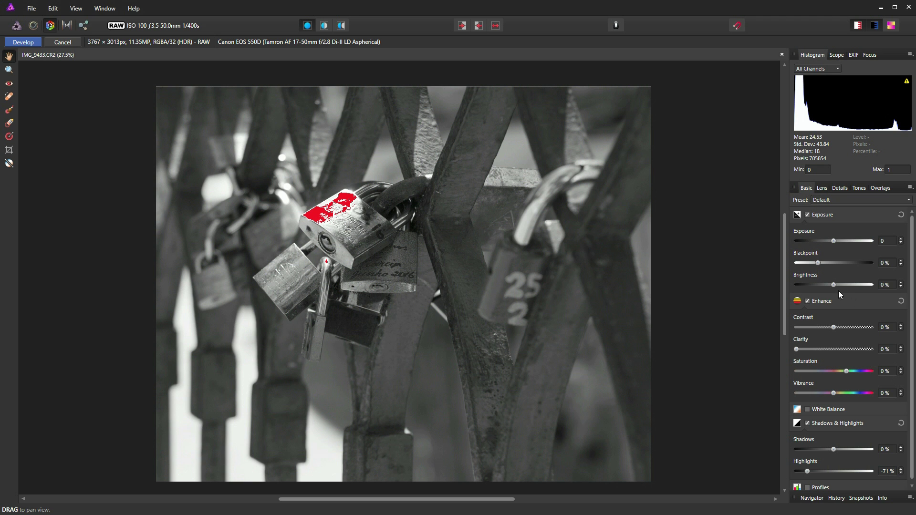
Lower Brightness to -2% and settle Highlights at -71%.
drag(834, 287, 832, 287)
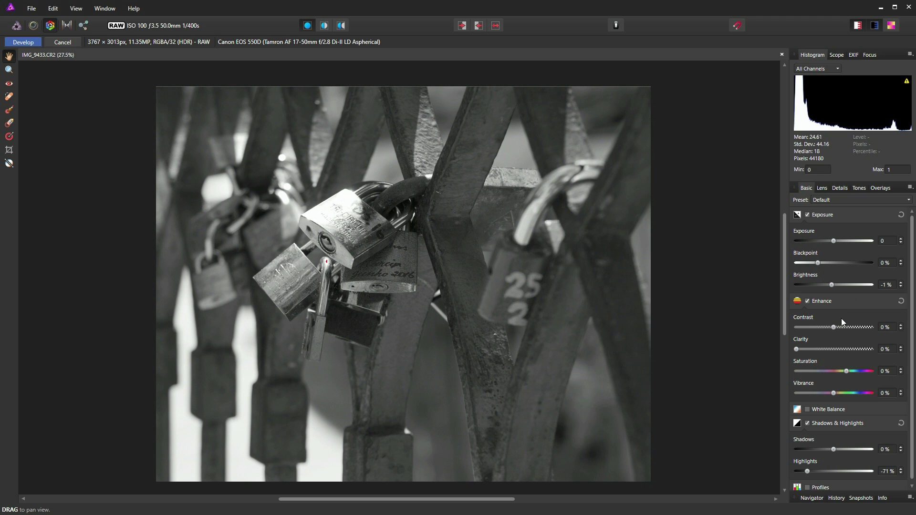
drag(835, 284, 833, 285)
click(901, 470)
click(901, 469)
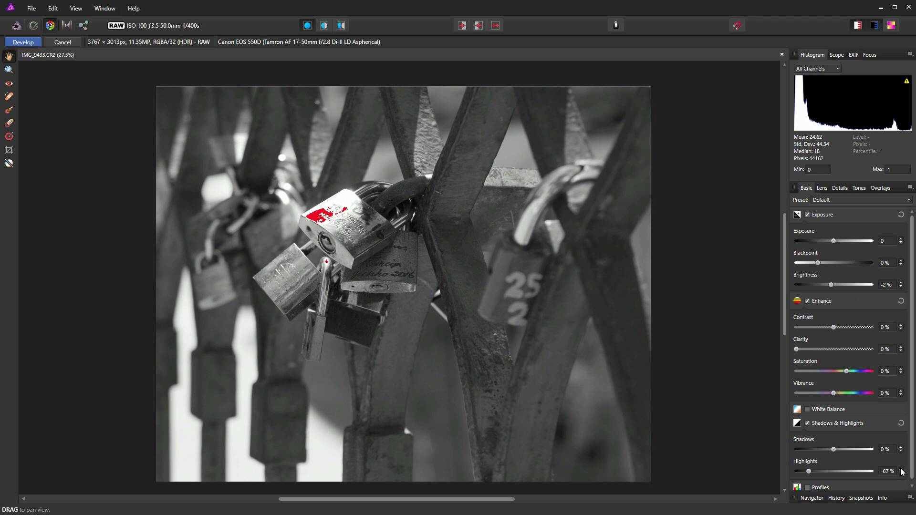
click(901, 470)
click(901, 474)
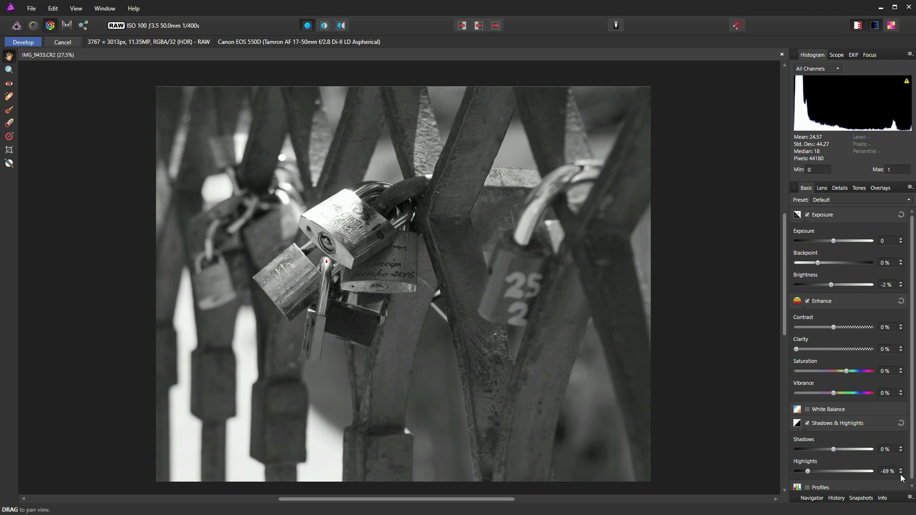
click(901, 474)
click(902, 474)
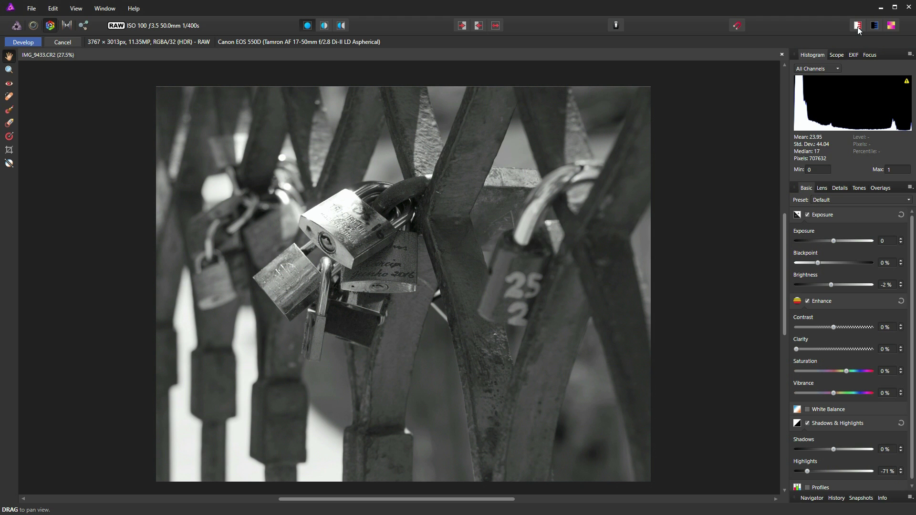
Return to the Black & White channel mix and darken the blue tones to -40%.
click(859, 188)
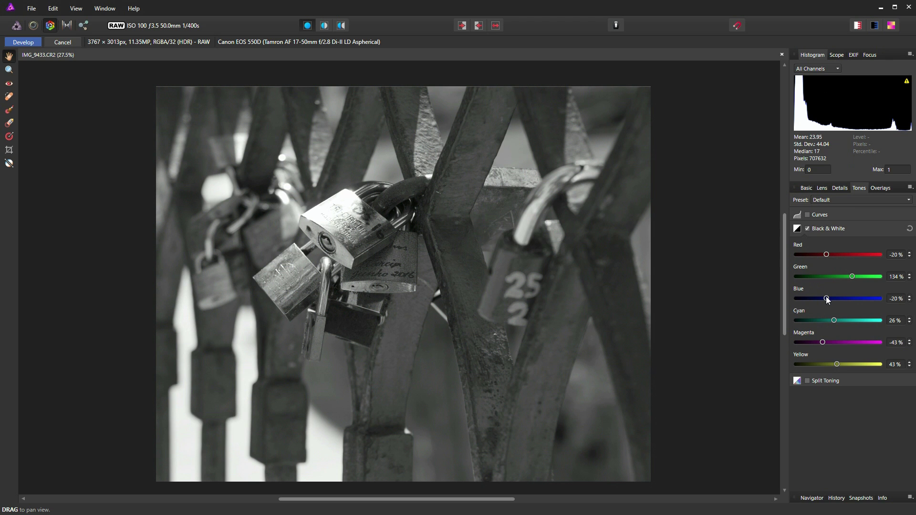
drag(826, 299, 836, 366)
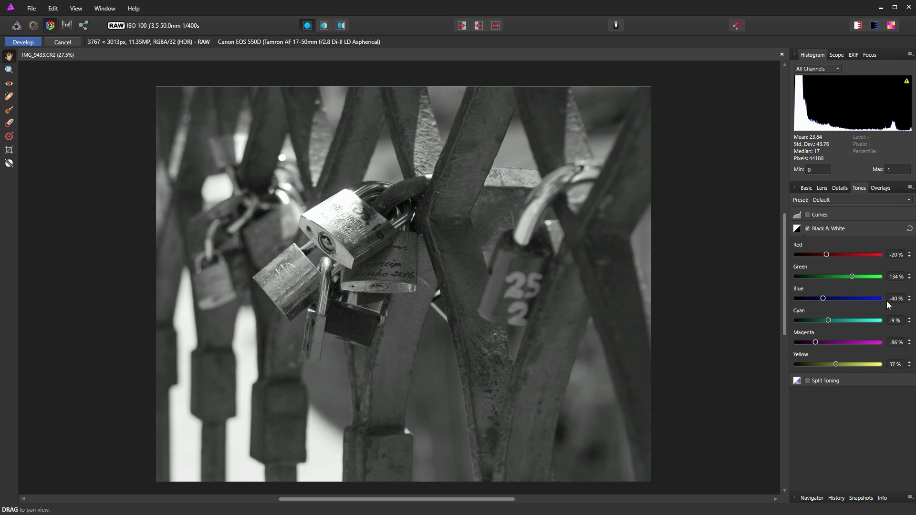
On the Basic adjustments, add a little contrast and raise clarity to 4%.
click(805, 187)
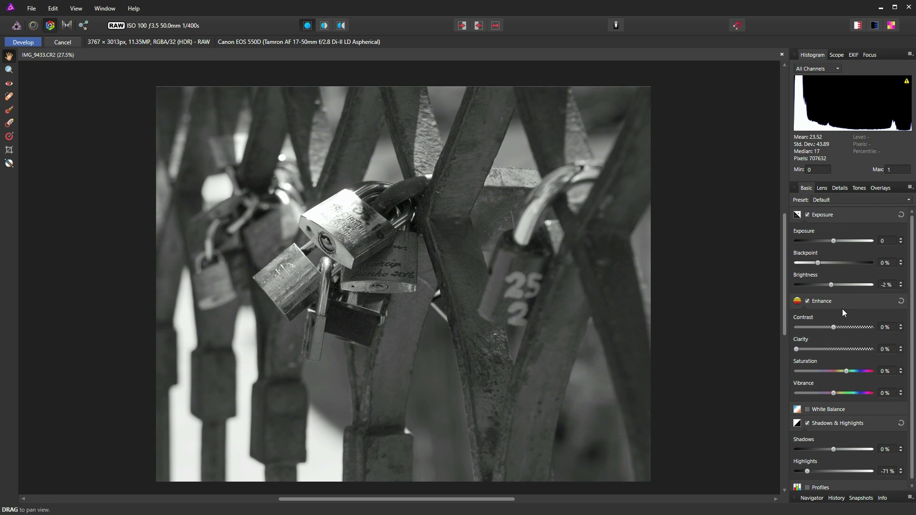
drag(833, 328, 835, 327)
click(901, 348)
click(901, 348)
click(901, 348)
Select the Brush overlay and enable Detail Refinement on the Details tab.
click(882, 188)
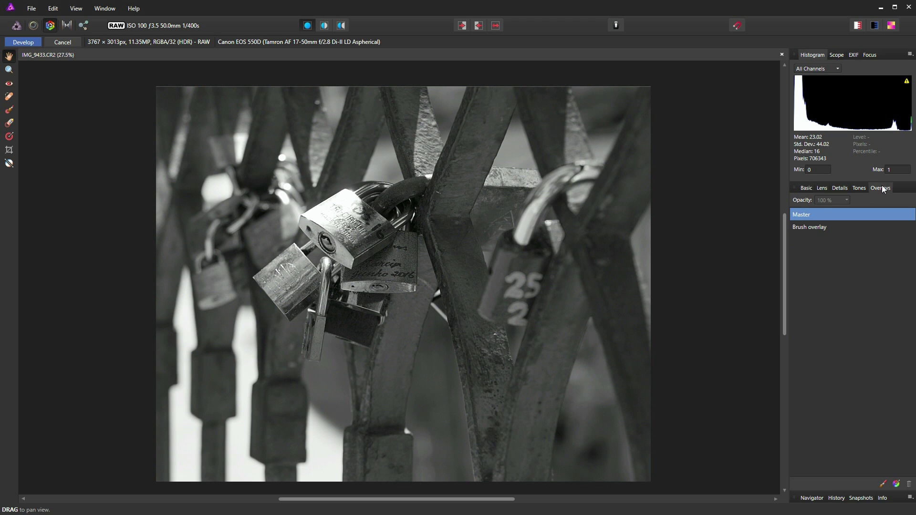
click(803, 228)
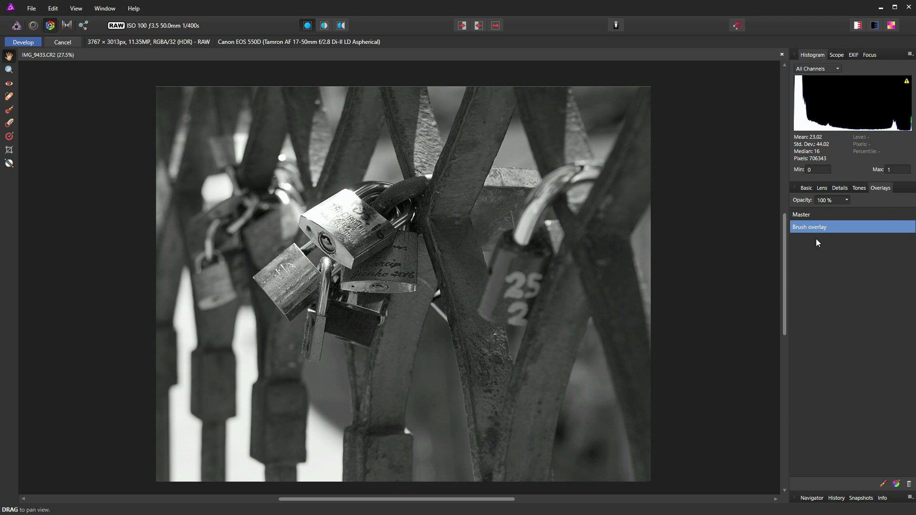
click(837, 189)
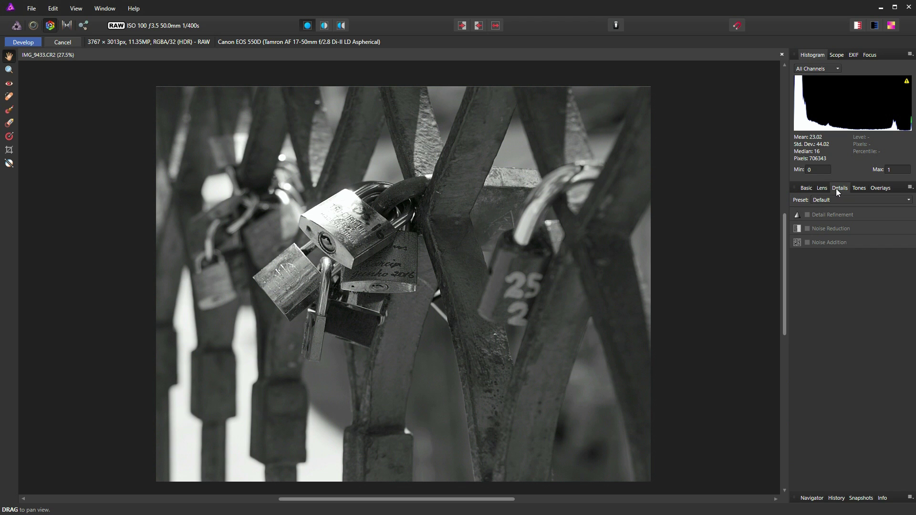
click(807, 216)
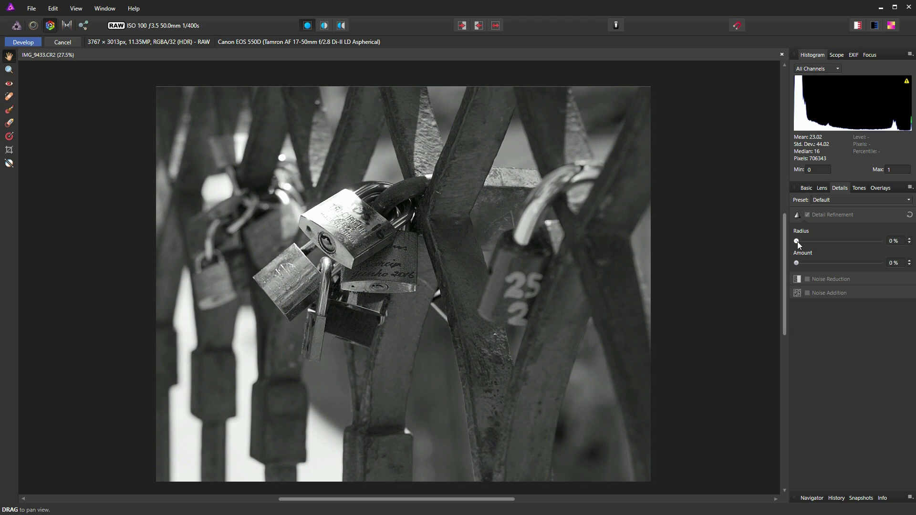
Set detail refinement to 20% radius and 32% amount, toggling it off and on to compare.
drag(797, 242, 843, 263)
scroll(359, 269, up, 3)
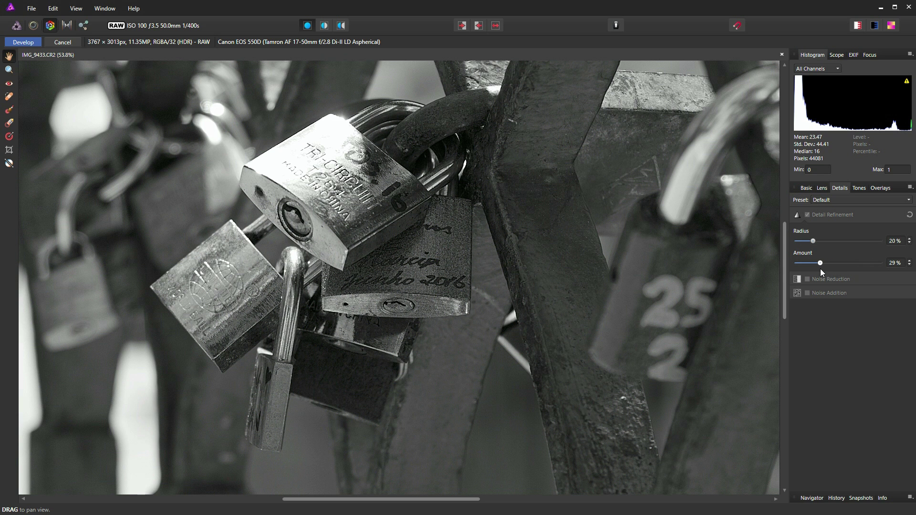
drag(821, 269, 823, 269)
scroll(642, 302, down, 3)
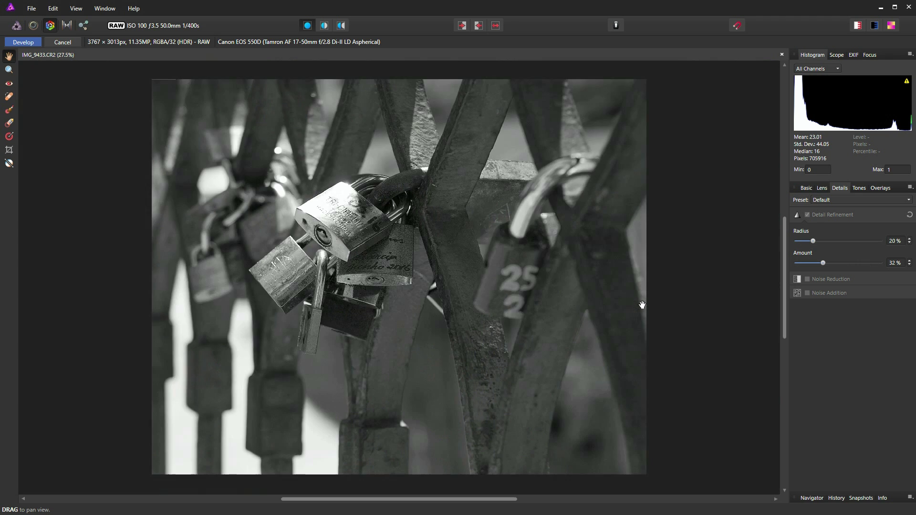
click(808, 215)
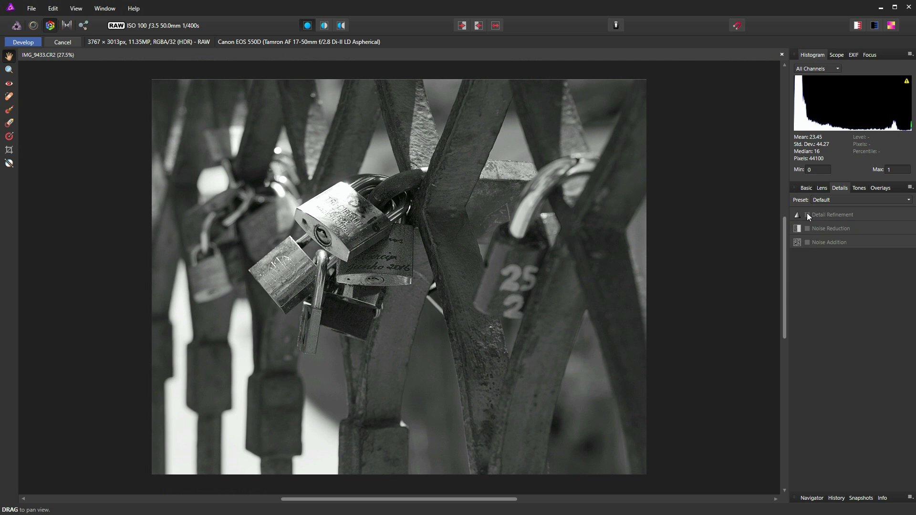
click(807, 214)
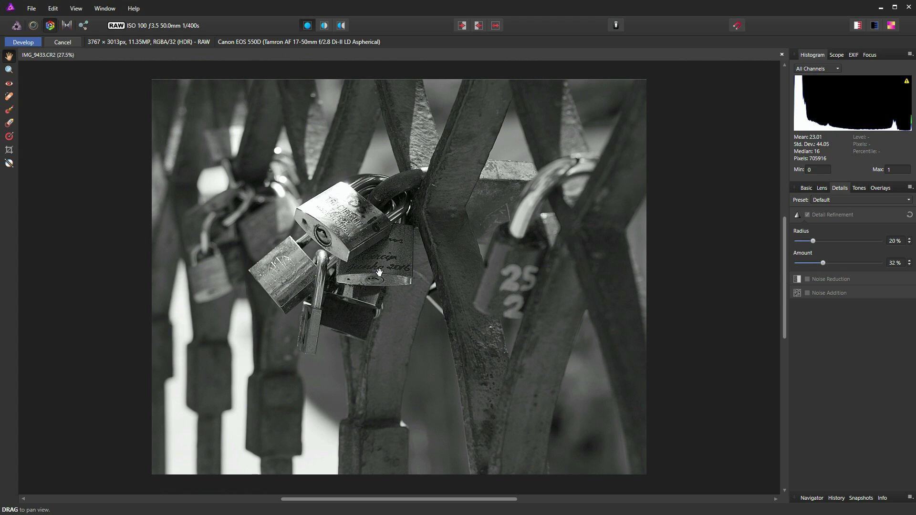
Select the Master overlay and enable Post Crop Vignette in the lens settings.
click(872, 189)
click(801, 216)
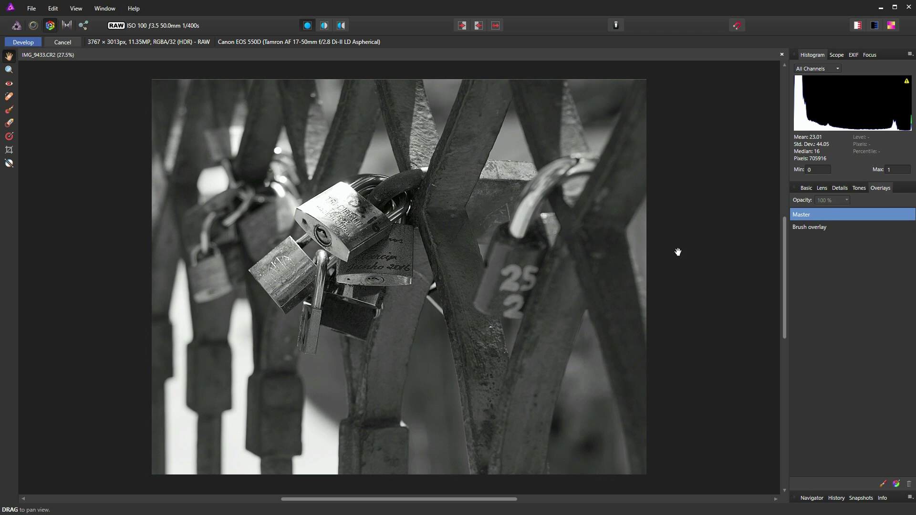
click(822, 188)
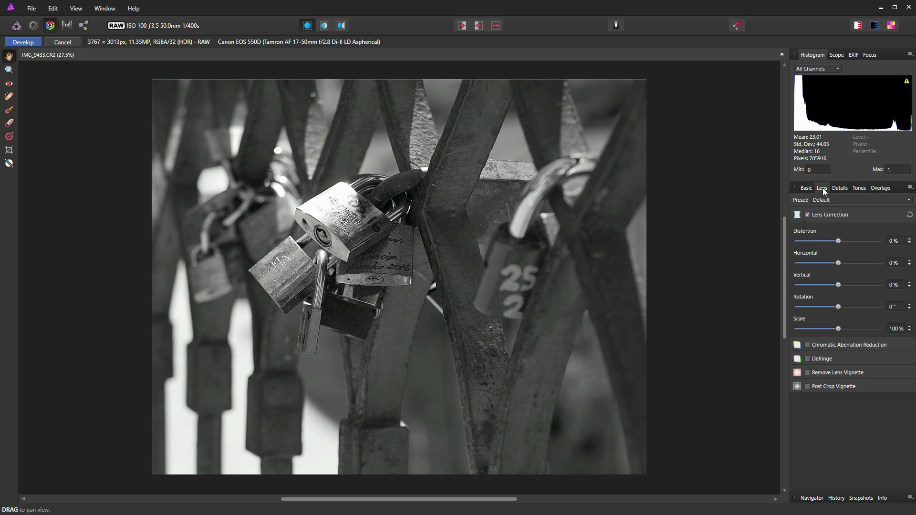
click(807, 386)
click(803, 387)
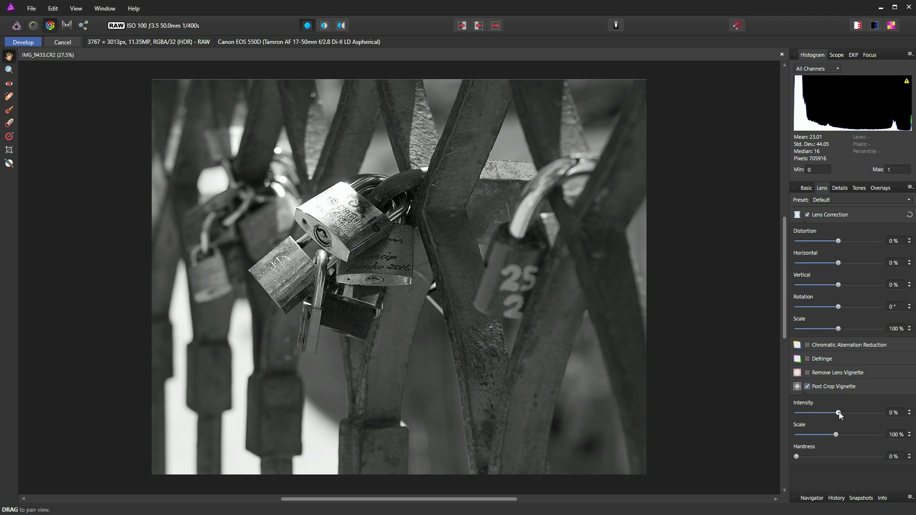
Tune the vignette to -7% intensity, 85% scale and 26% hardness.
drag(838, 413, 858, 435)
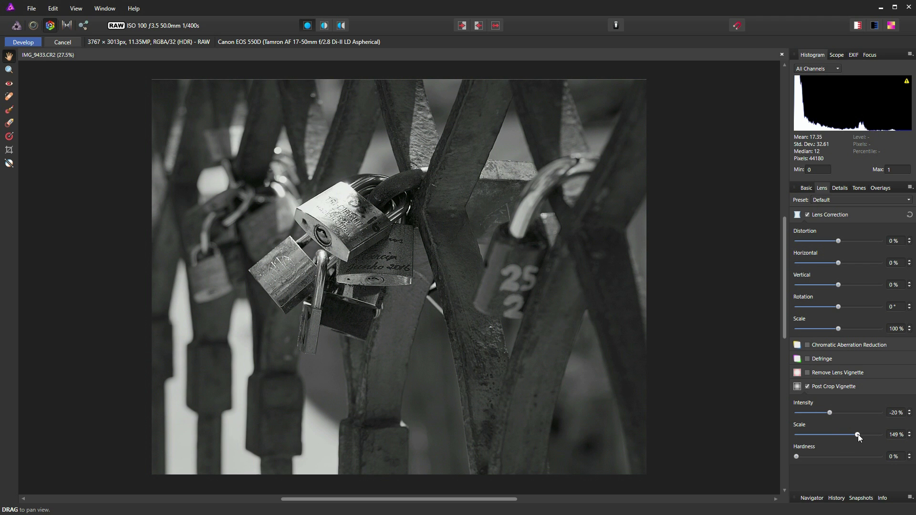
drag(858, 435, 860, 435)
drag(798, 456, 901, 458)
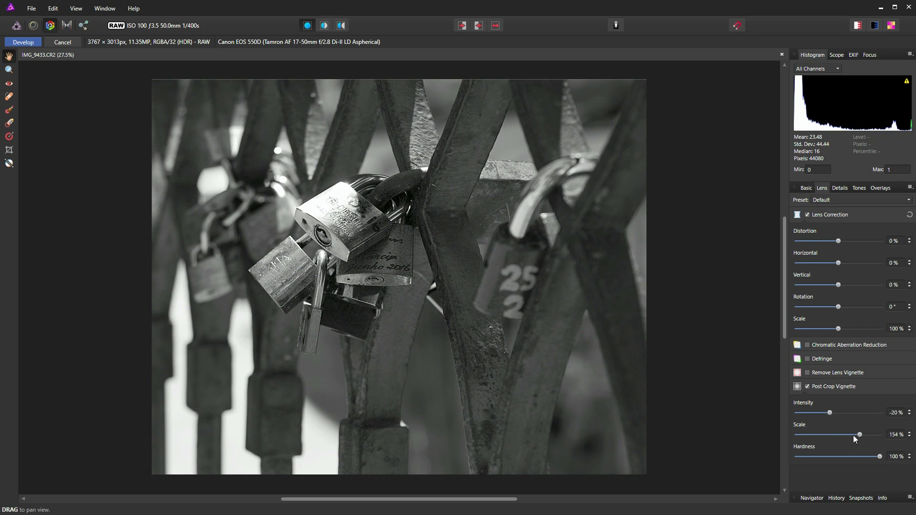
drag(859, 435, 829, 437)
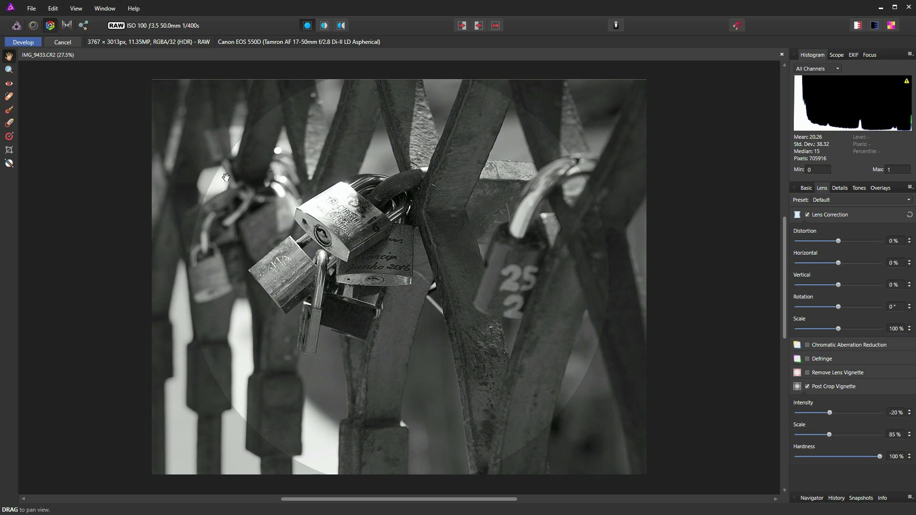
drag(880, 457, 818, 459)
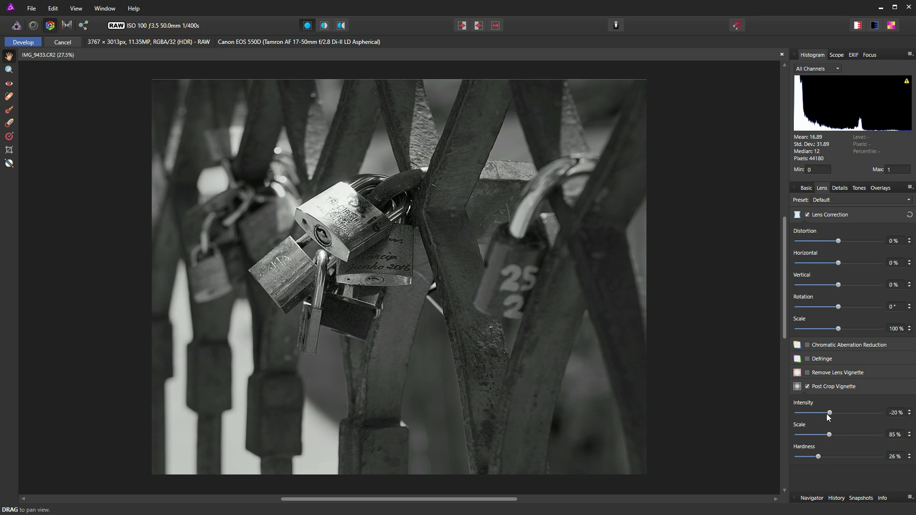
drag(830, 413, 835, 411)
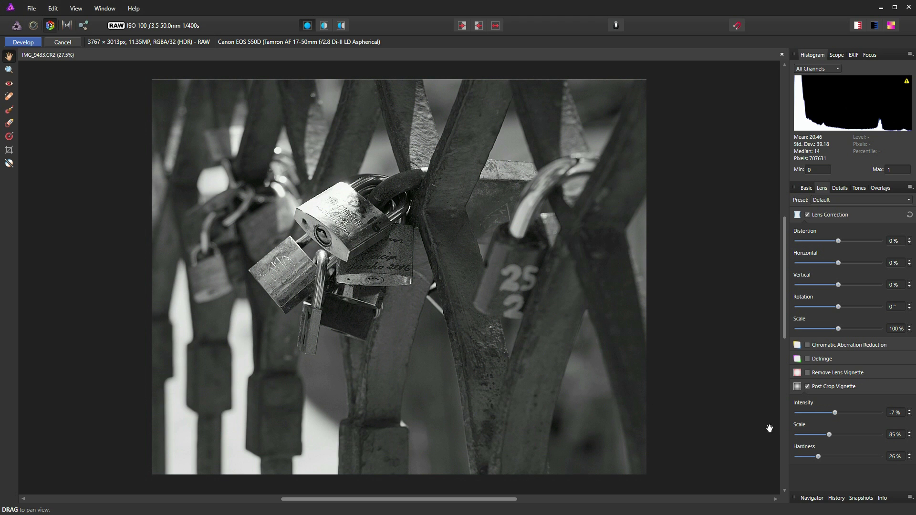
Test a much stronger clarity on the Basic adjustments, then undo back to 4%.
click(808, 189)
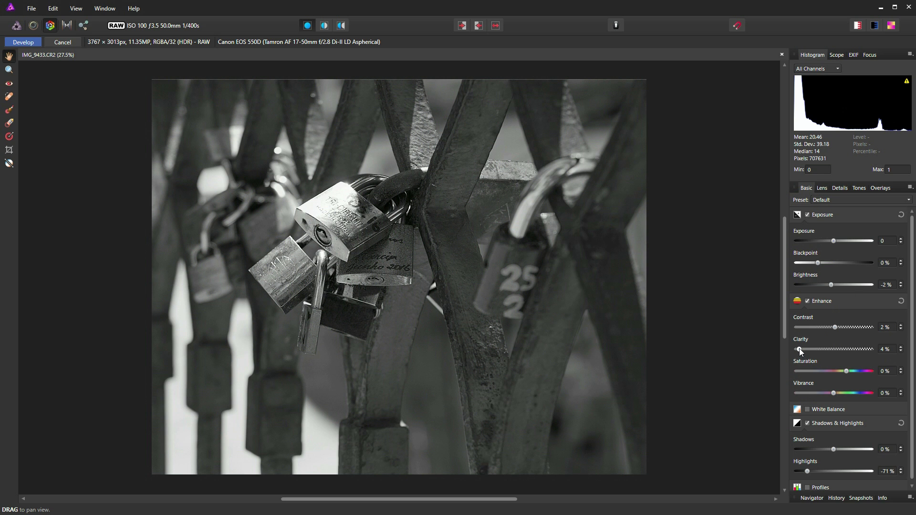
drag(799, 348, 809, 349)
key(ctrl+z)
Develop the RAW photo, select all, shrink the selection by 57 px and invert it.
click(30, 44)
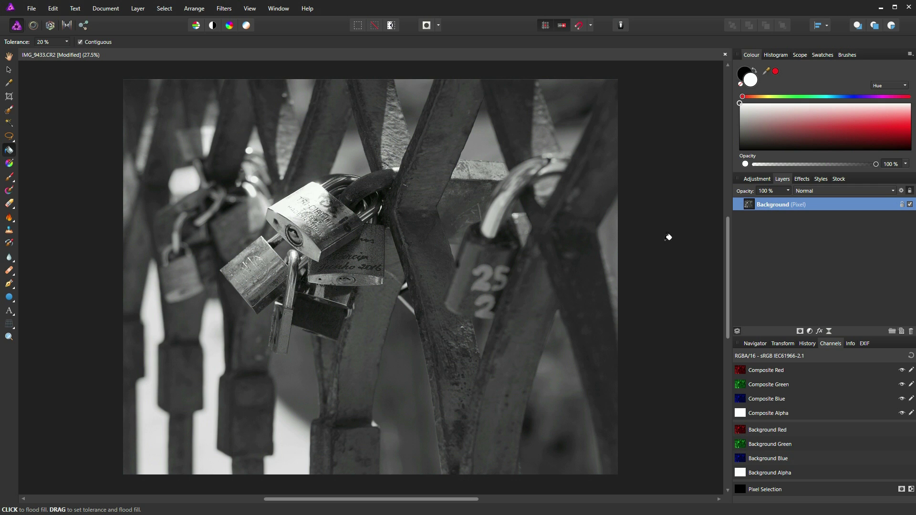
ctrl+click(750, 203)
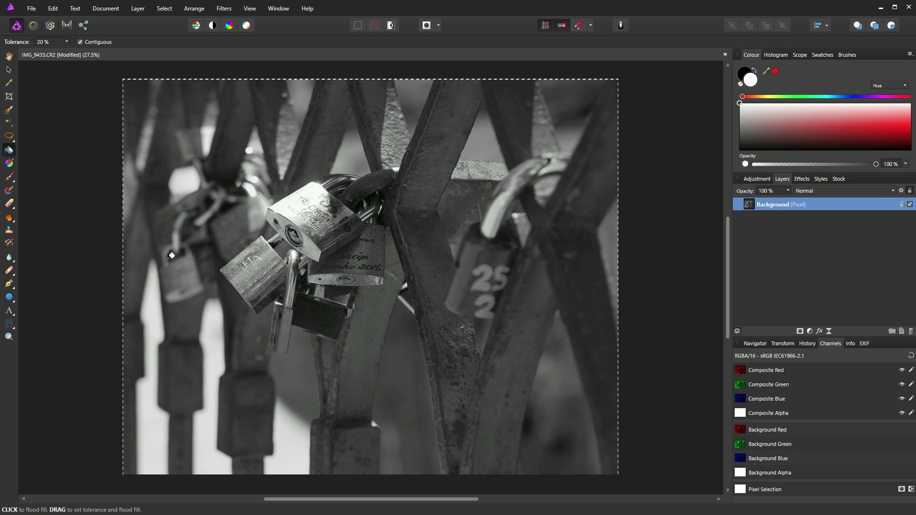
click(162, 9)
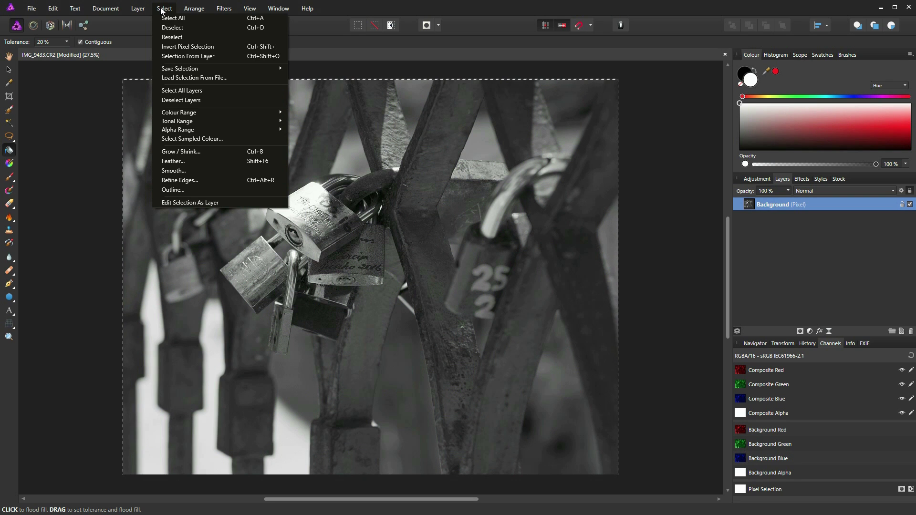
click(201, 152)
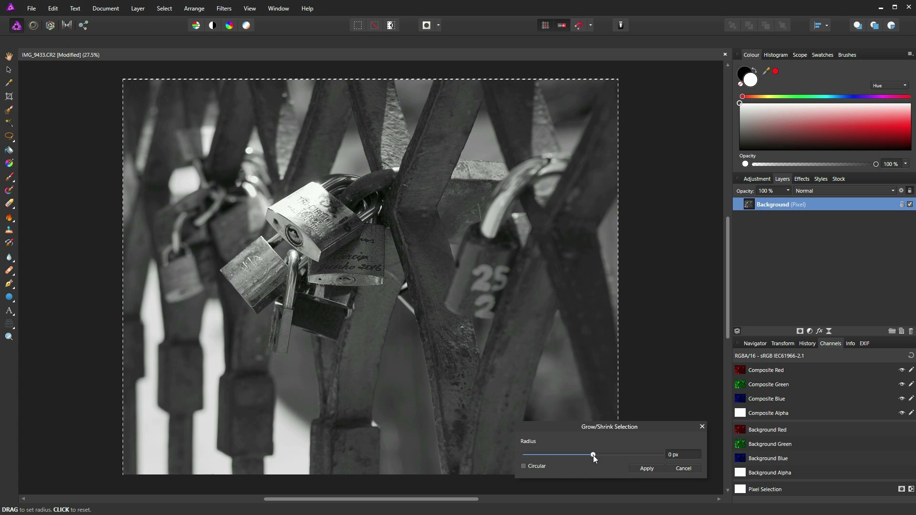
drag(593, 455, 589, 455)
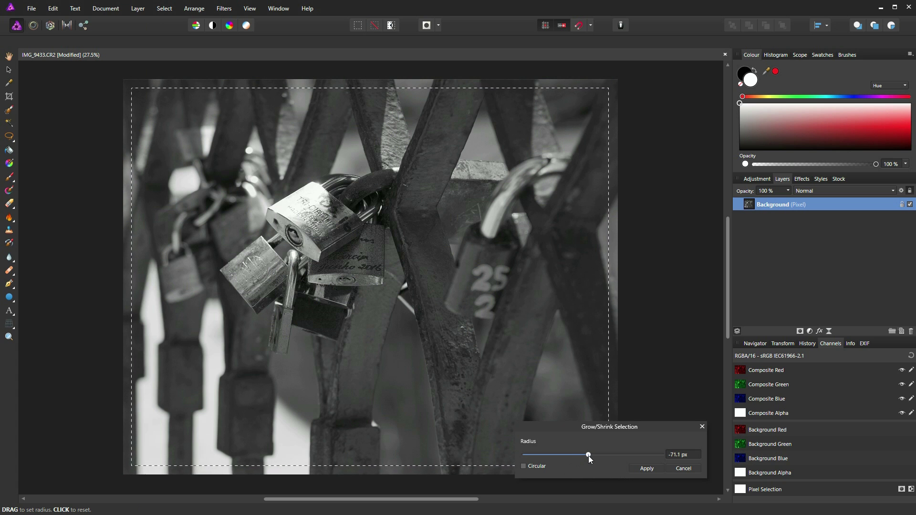
drag(588, 456, 588, 456)
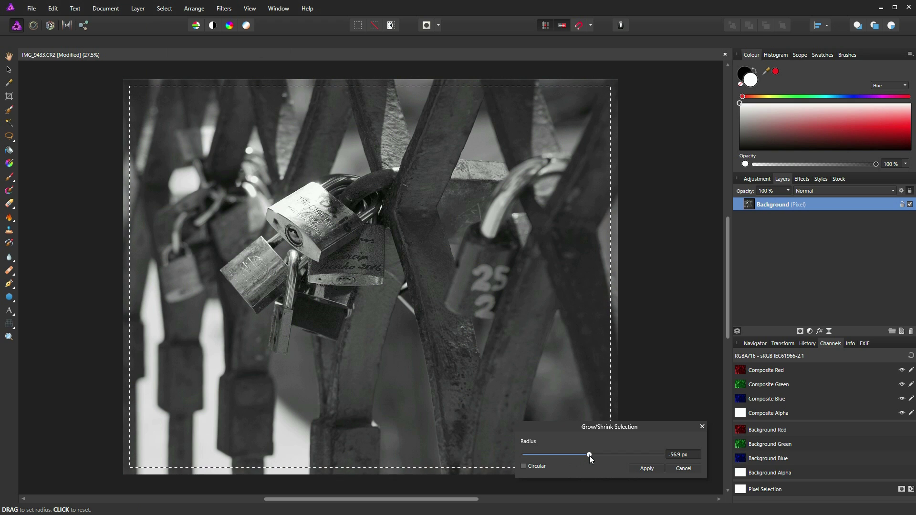
click(646, 469)
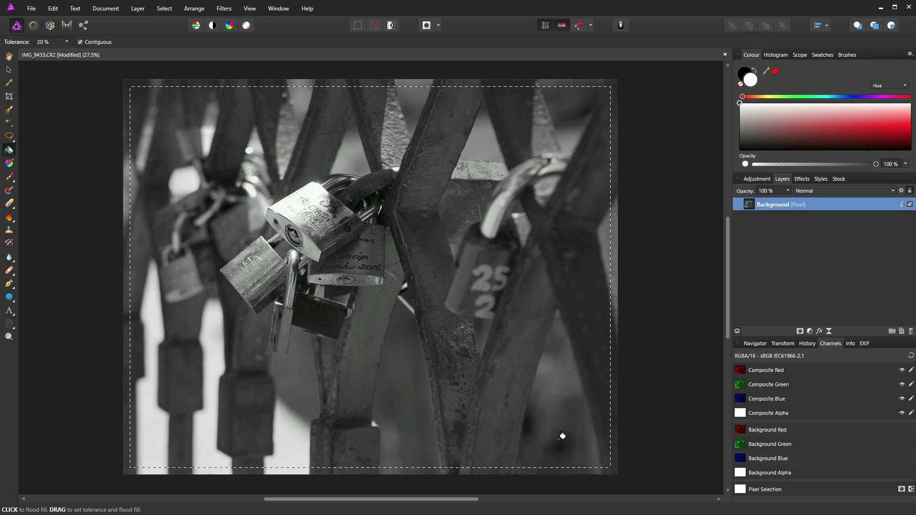
key(ctrl+shift+i)
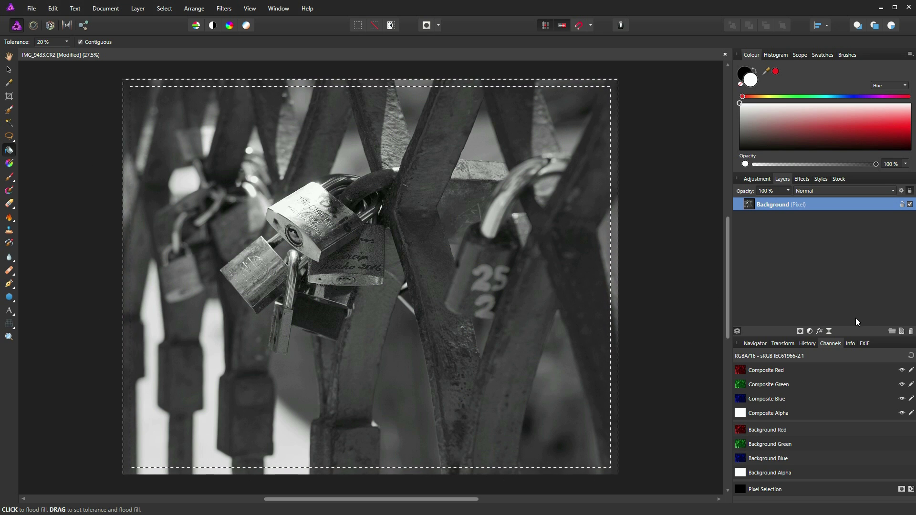
Add a new empty pixel layer above the Background layer.
click(902, 332)
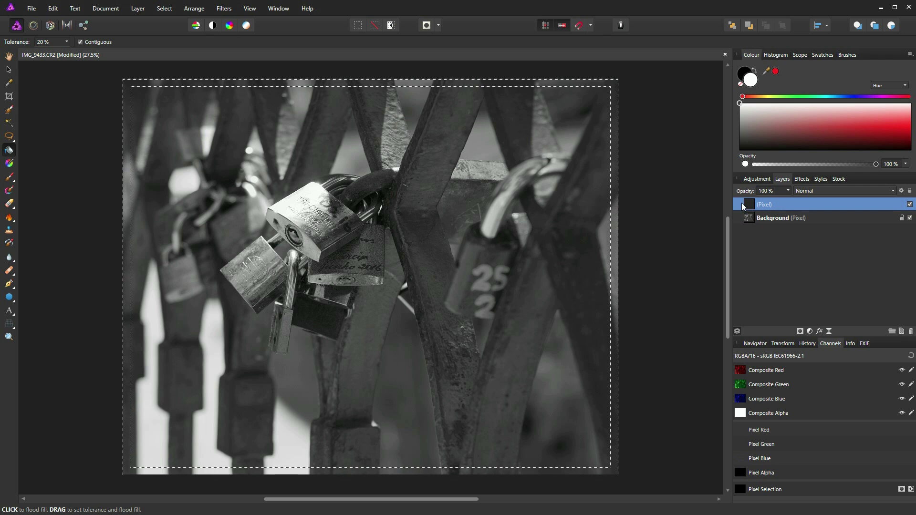